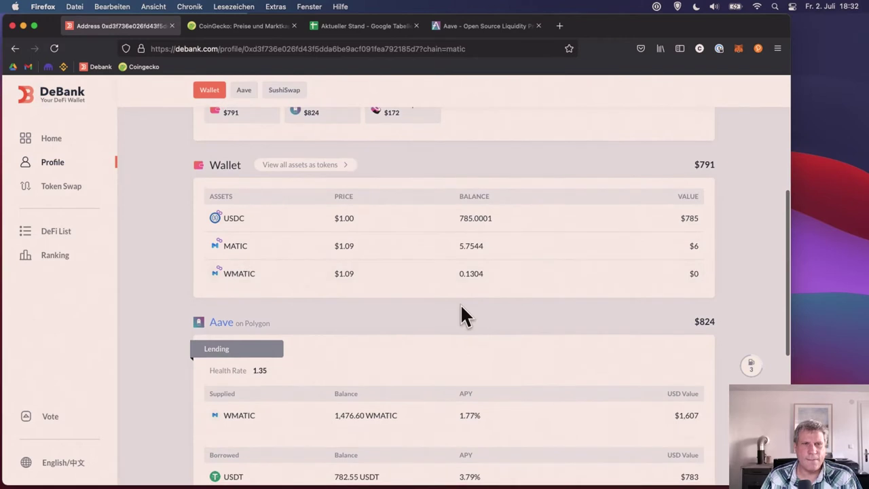
- Examine the borrowed USDT on Aave and the SushiSwap farm's APY and total value in the DeBank profile
{"action": "scroll", "coordinate": [461, 314], "scroll_direction": "down", "scroll_amount": 5}
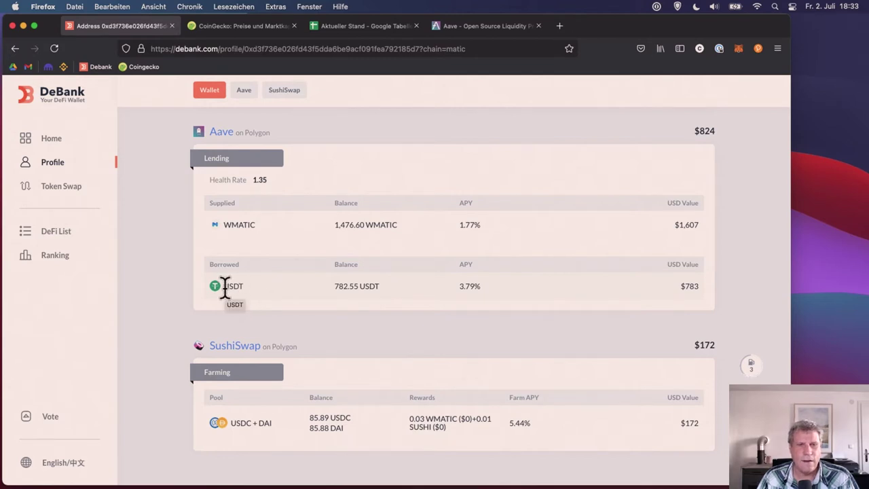
{"action": "left_click_drag", "start_coordinate": [225, 287], "coordinate": [247, 288]}
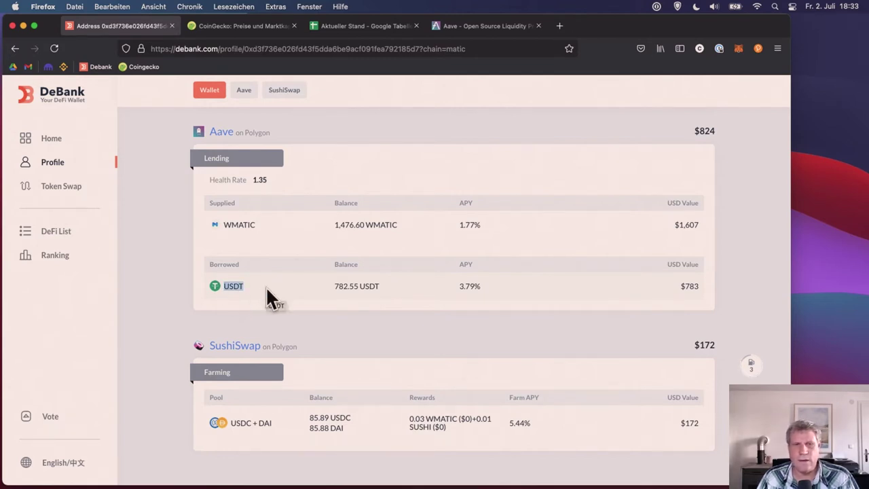
{"action": "left_click", "coordinate": [369, 285]}
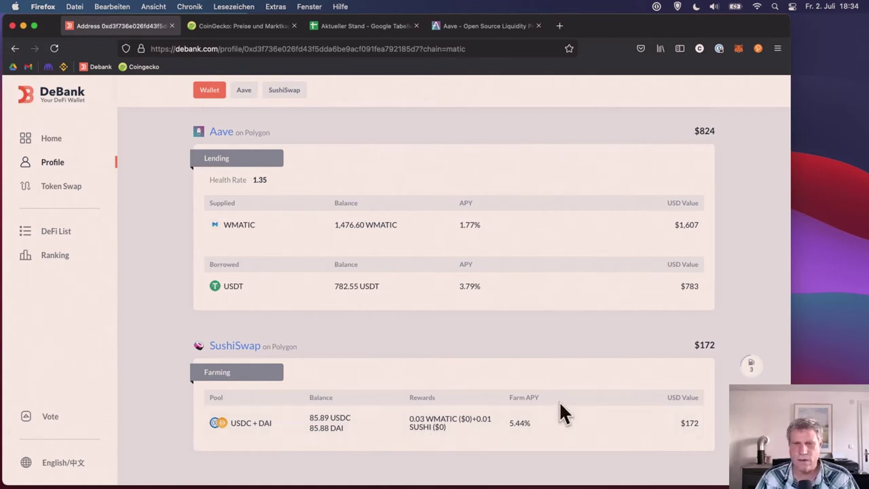
{"action": "left_click_drag", "start_coordinate": [508, 423], "coordinate": [551, 424]}
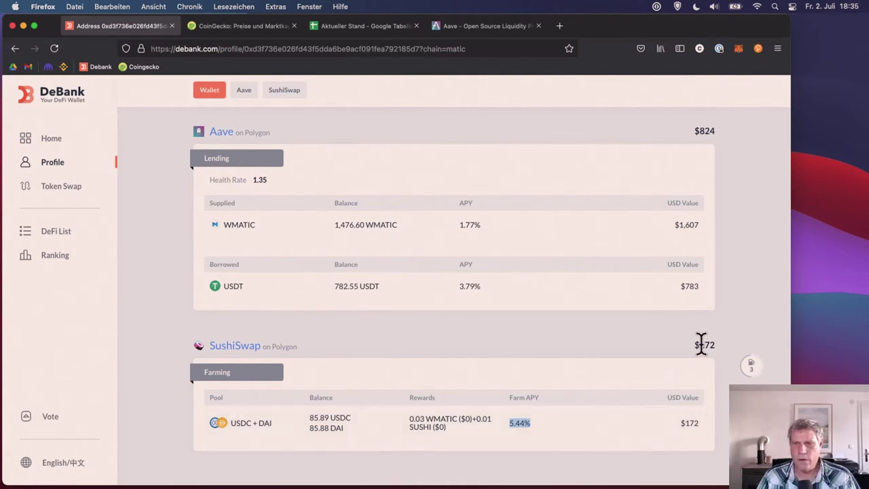
{"action": "left_click_drag", "start_coordinate": [702, 344], "coordinate": [712, 343]}
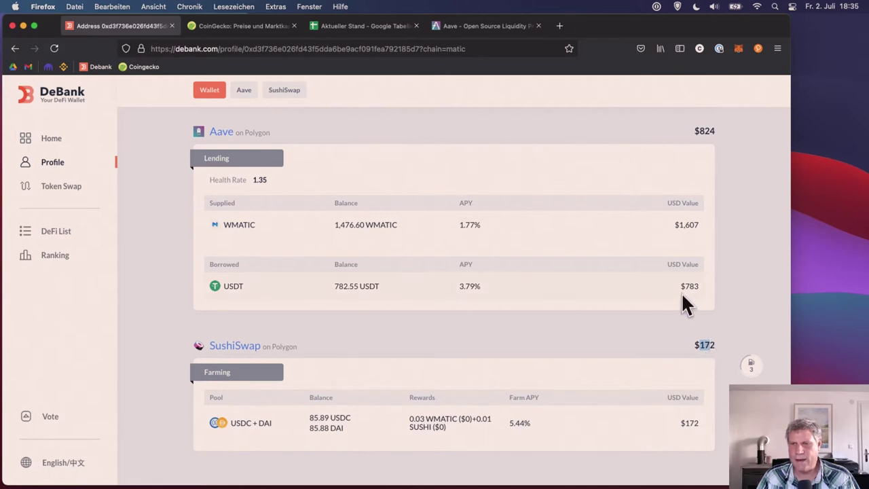
{"action": "left_click", "coordinate": [704, 345]}
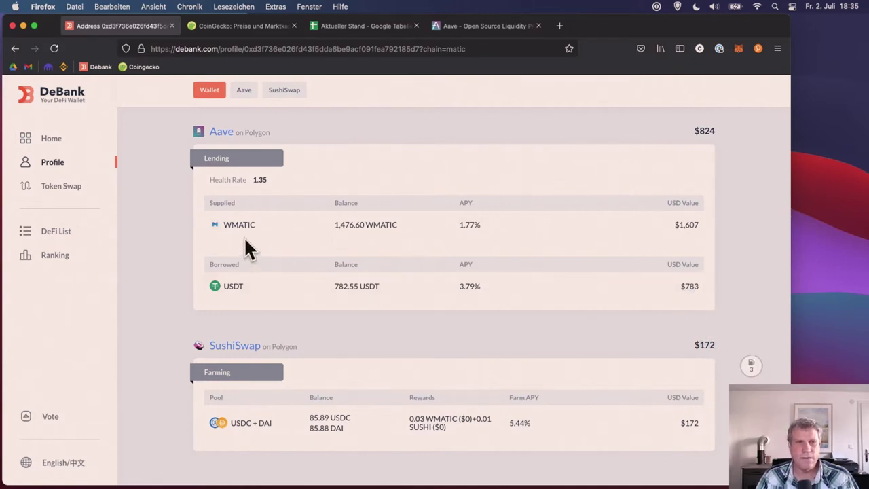
- Compare the supplied WMATIC balance and its USD value on Aave with the USD value of the SushiSwap position
{"action": "left_click_drag", "start_coordinate": [333, 225], "coordinate": [406, 224]}
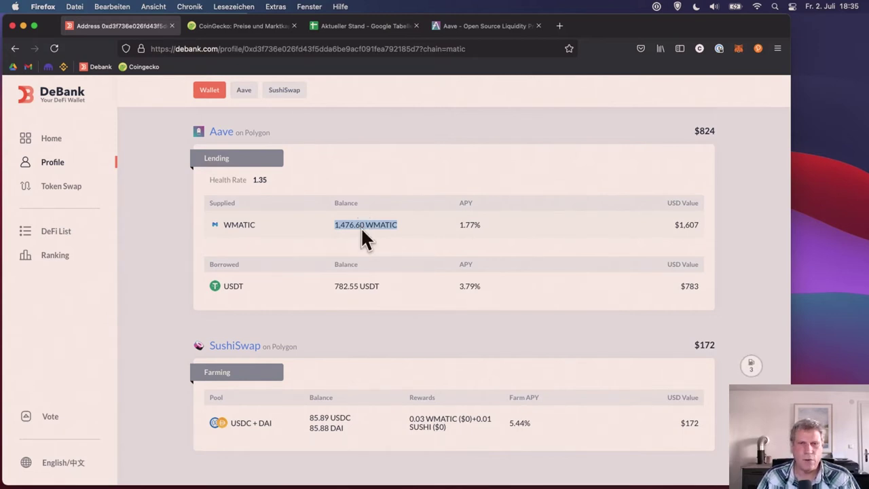
{"action": "left_click_drag", "start_coordinate": [700, 225], "coordinate": [674, 225]}
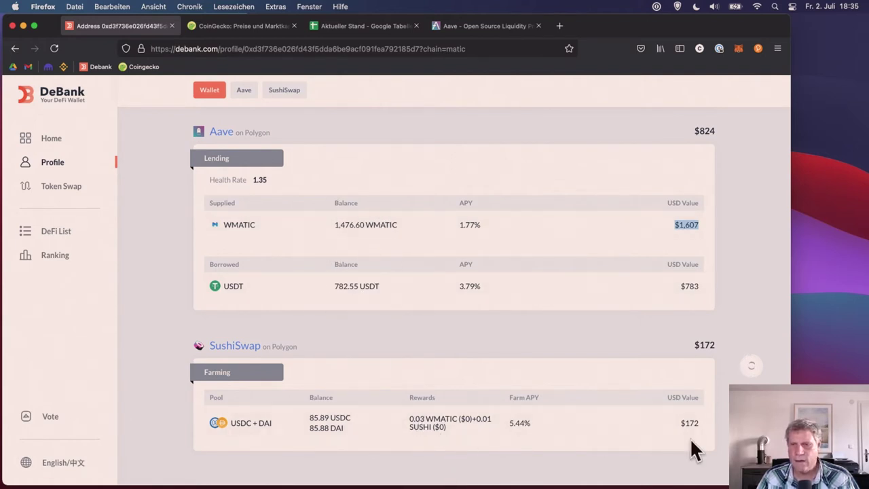
{"action": "left_click_drag", "start_coordinate": [690, 422], "coordinate": [701, 422]}
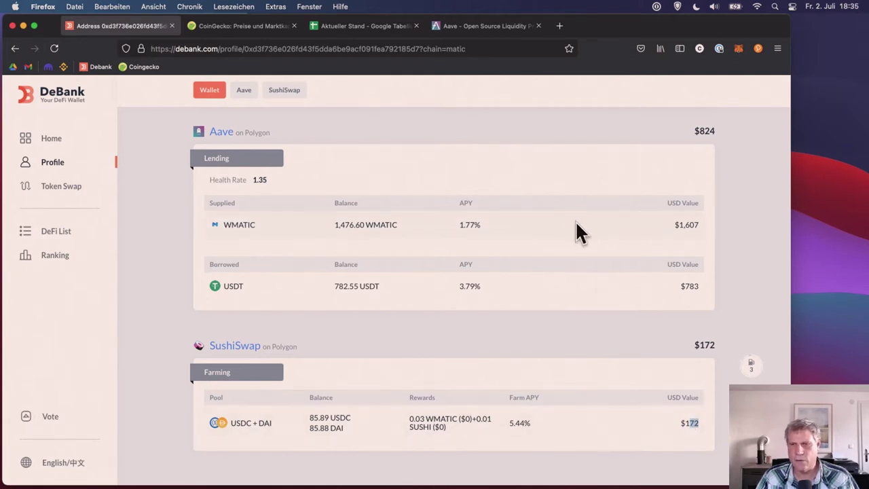
{"action": "left_click_drag", "start_coordinate": [700, 345], "coordinate": [723, 347]}
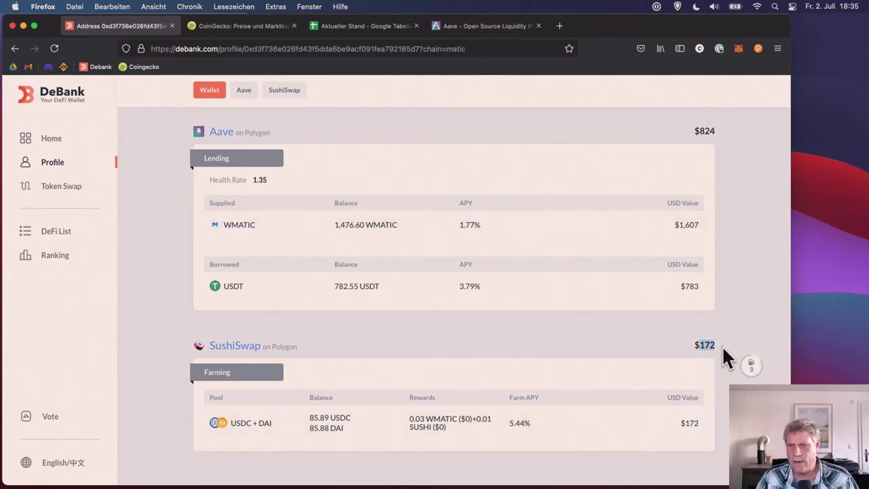
{"action": "left_click", "coordinate": [622, 333]}
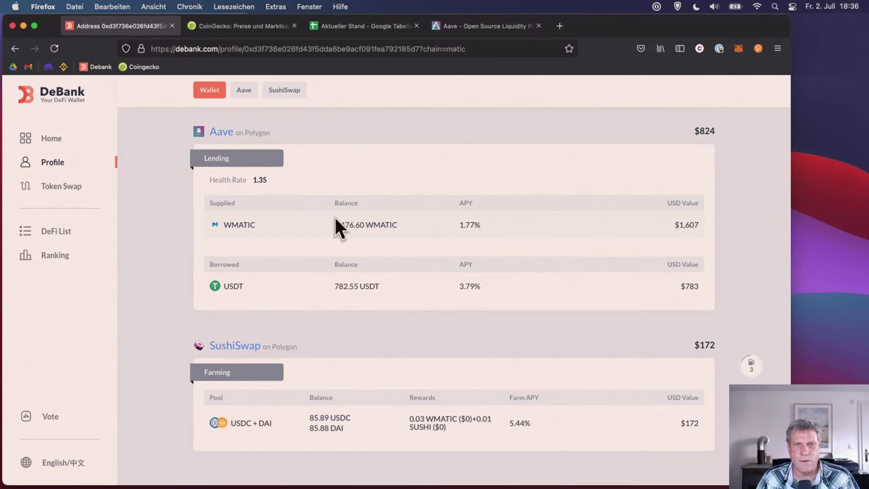
{"action": "left_click_drag", "start_coordinate": [335, 224], "coordinate": [416, 221]}
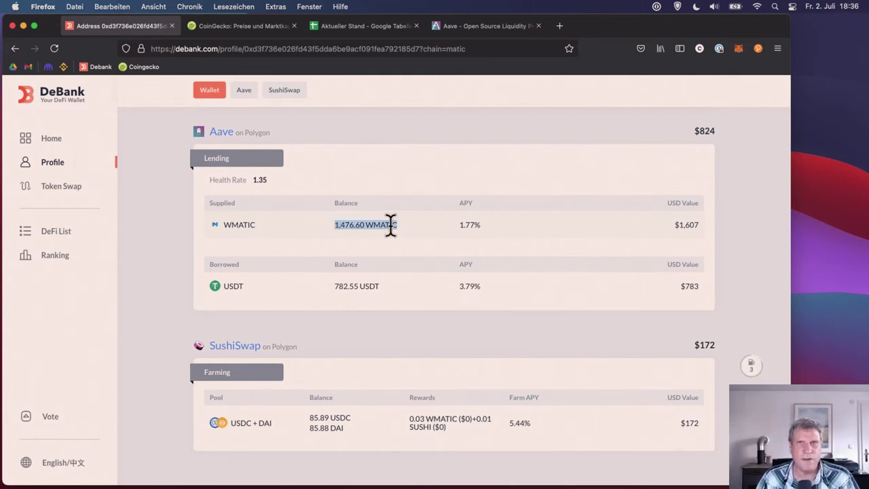
{"action": "left_click", "coordinate": [391, 225]}
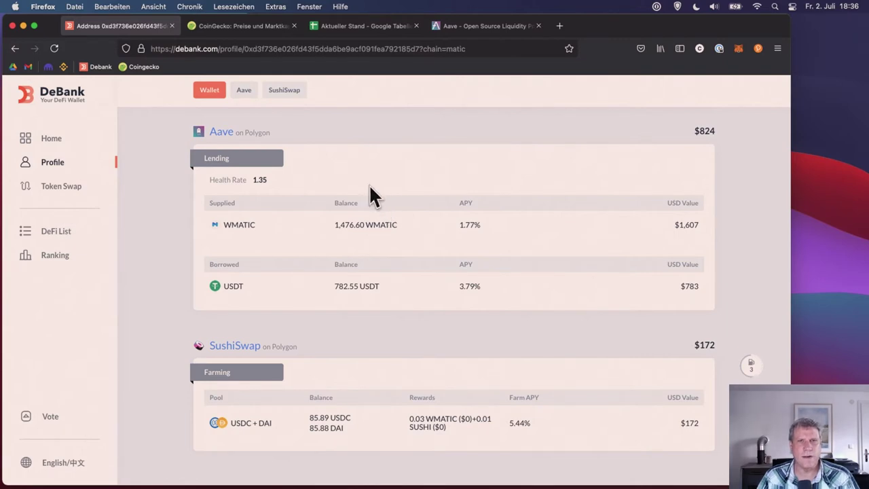
- Switch to CoinGecko and open the Bitcoin details page from the ranking of the top 100 cryptocurrencies
{"action": "left_click", "coordinate": [221, 27]}
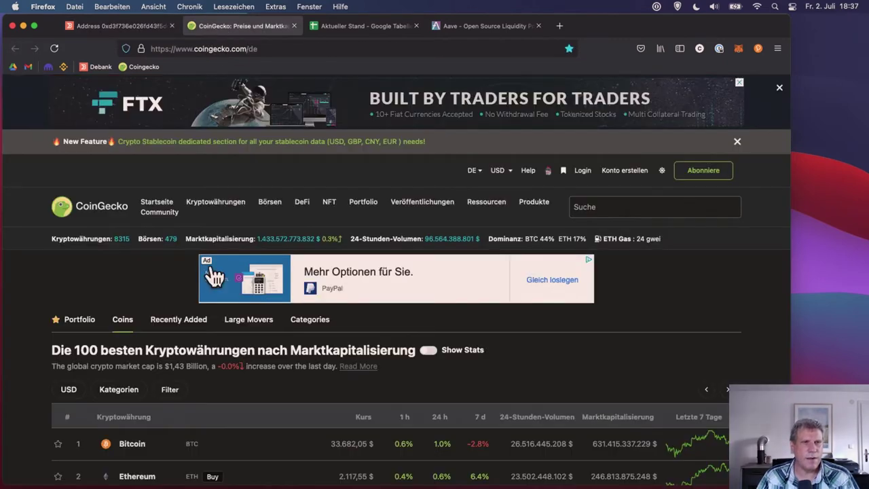
{"action": "scroll", "coordinate": [267, 356], "scroll_direction": "down", "scroll_amount": 3}
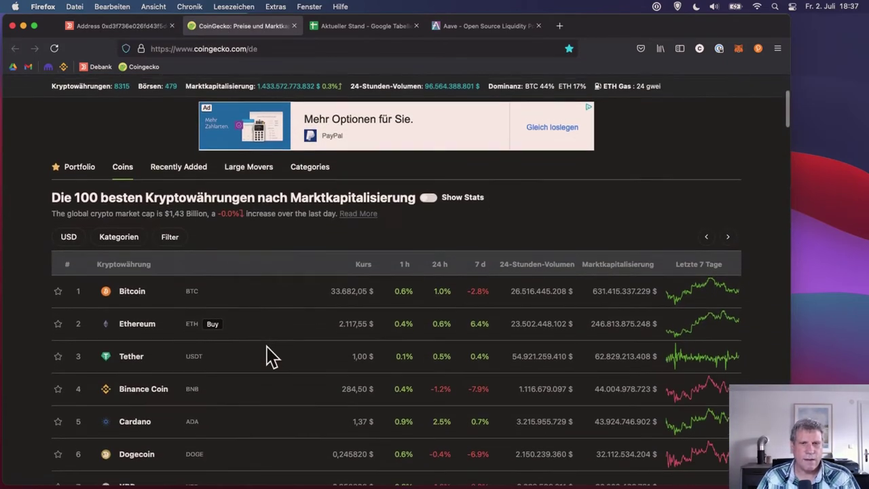
{"action": "scroll", "coordinate": [267, 355], "scroll_direction": "down", "scroll_amount": 1}
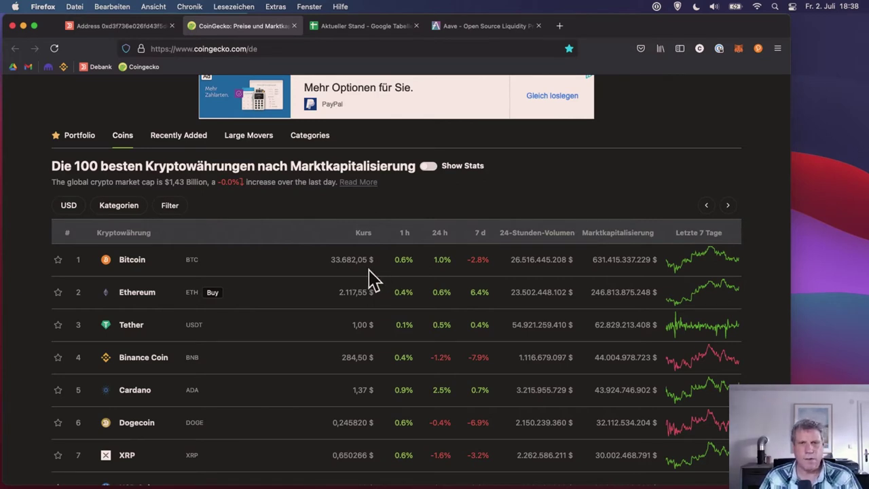
{"action": "left_click", "coordinate": [721, 258]}
{"action": "scroll", "coordinate": [321, 302], "scroll_direction": "down", "scroll_amount": 10}
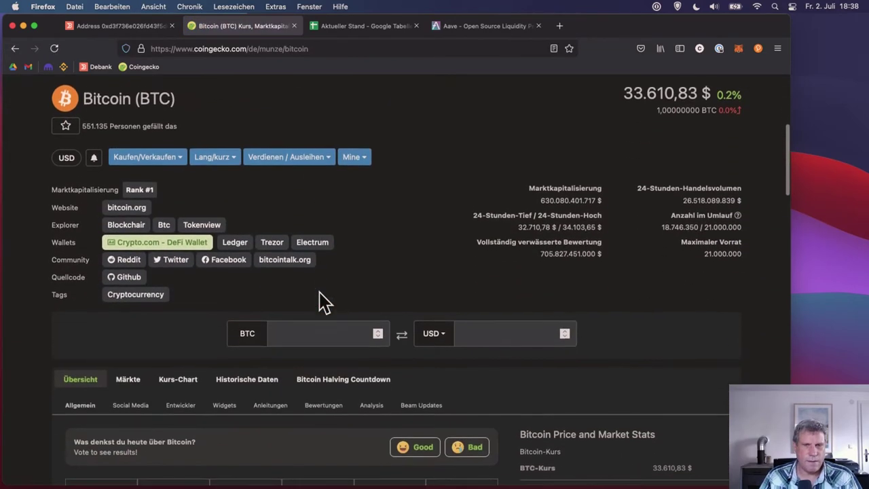
{"action": "scroll", "coordinate": [313, 297], "scroll_direction": "down", "scroll_amount": 2}
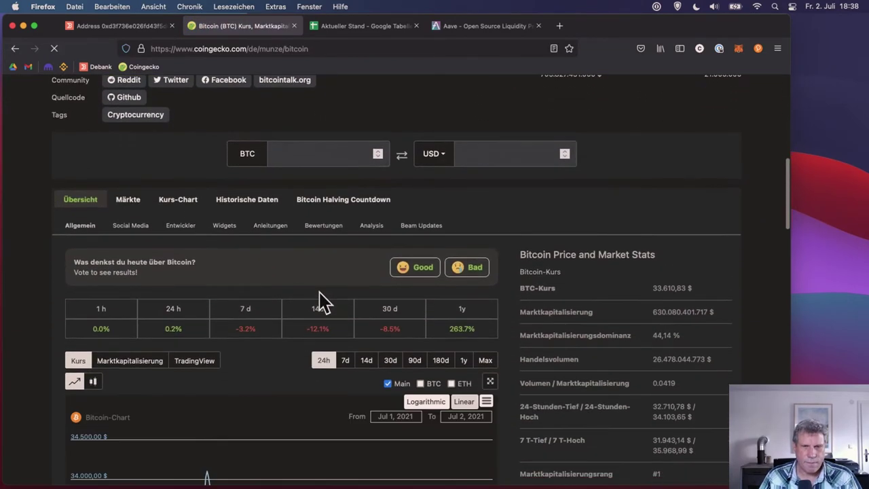
- View the Bitcoin price chart over 14 days and over 30 days
{"action": "left_click", "coordinate": [366, 362]}
{"action": "scroll", "coordinate": [367, 364], "scroll_direction": "down", "scroll_amount": 5}
{"action": "scroll", "coordinate": [367, 364], "scroll_direction": "up", "scroll_amount": 1}
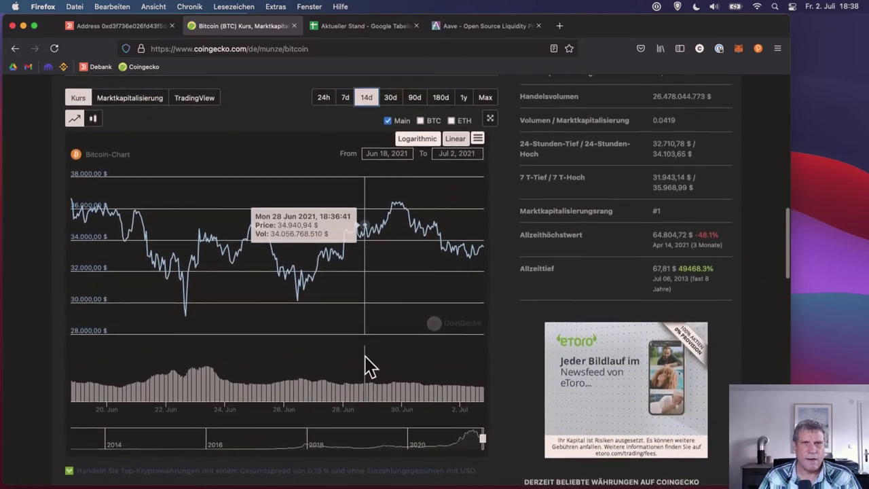
{"action": "left_click", "coordinate": [391, 150]}
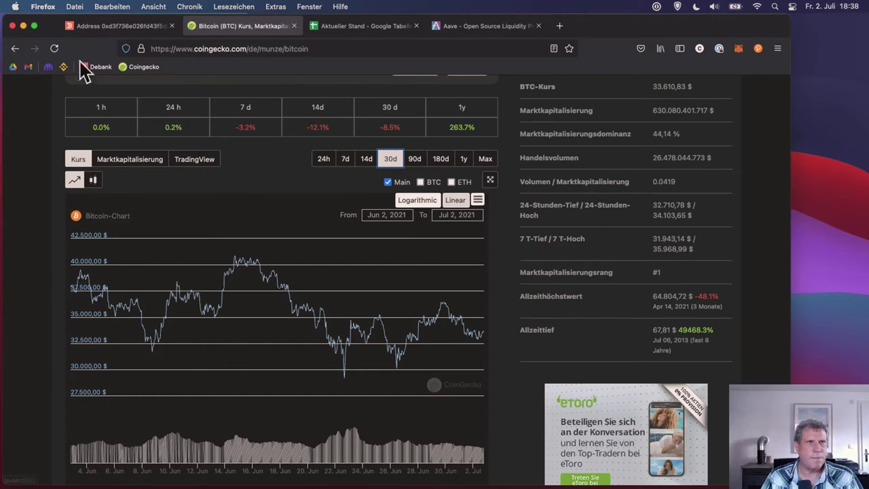
- Return to the cryptocurrency ranking and check the prices and trends of the coins down to Polygon (MATIC)
{"action": "left_click", "coordinate": [18, 48]}
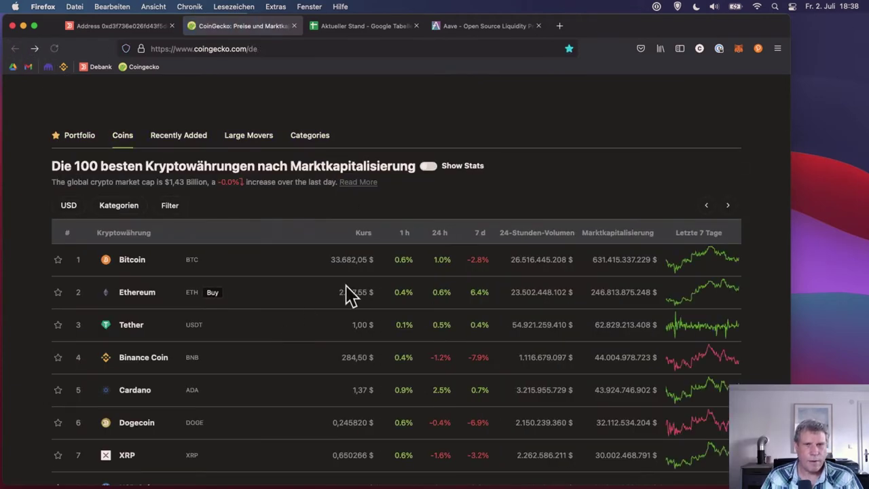
{"action": "scroll", "coordinate": [354, 295], "scroll_direction": "down", "scroll_amount": 5}
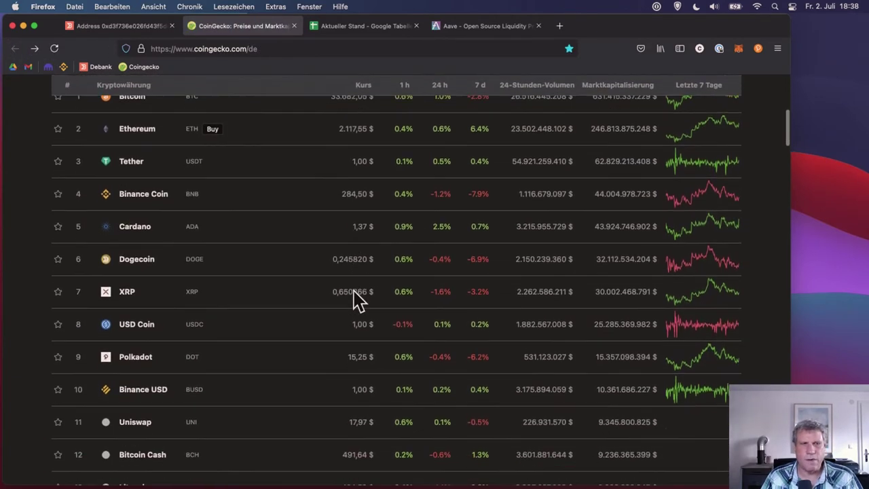
{"action": "scroll", "coordinate": [358, 299], "scroll_direction": "down", "scroll_amount": 1}
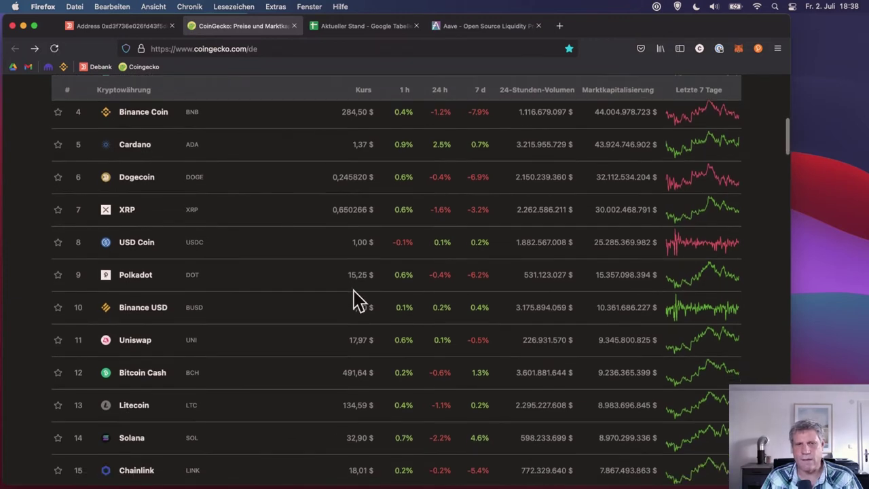
{"action": "scroll", "coordinate": [355, 296], "scroll_direction": "down", "scroll_amount": 1}
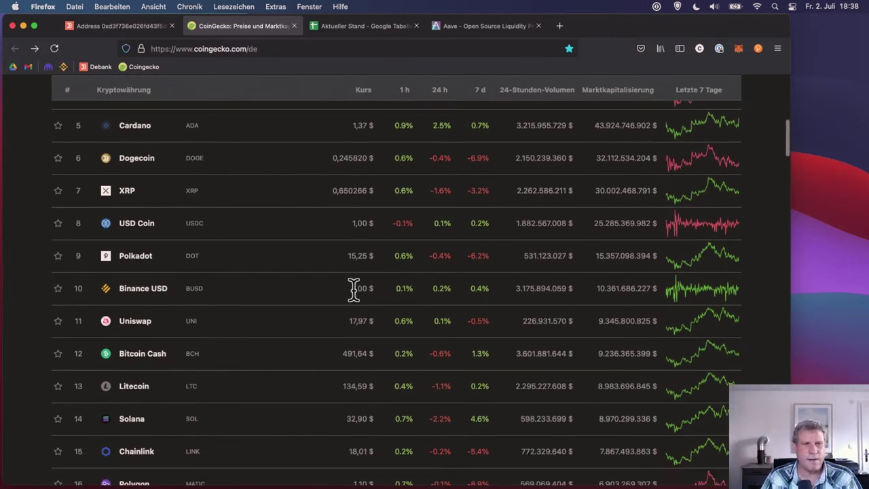
{"action": "scroll", "coordinate": [356, 294], "scroll_direction": "down", "scroll_amount": 1}
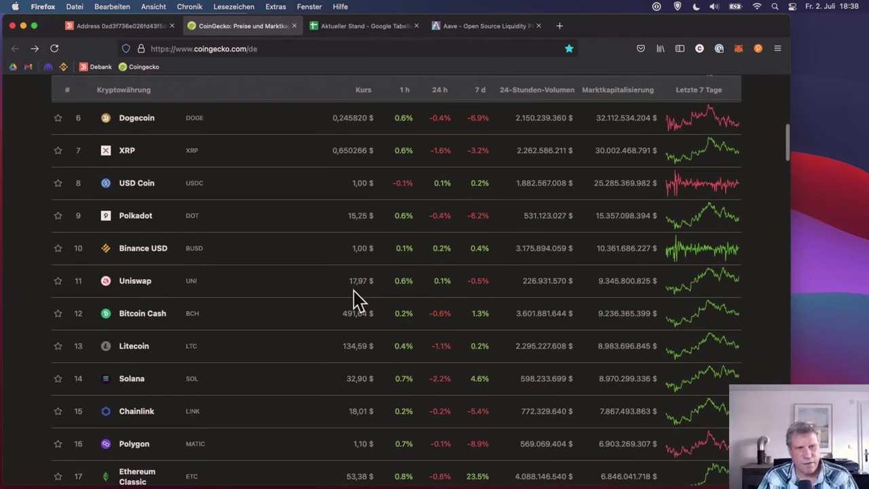
{"action": "scroll", "coordinate": [358, 299], "scroll_direction": "down", "scroll_amount": 2}
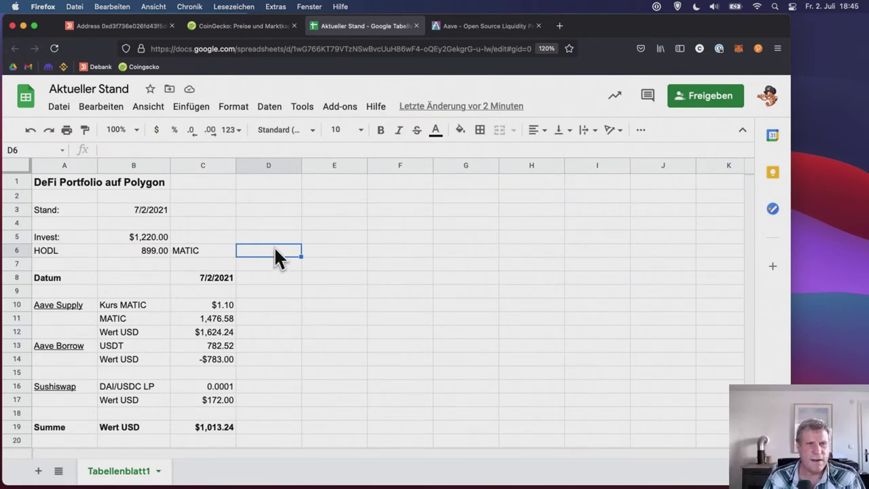
- Go through the date row and columns C to H of the Aktueller Stand spreadsheet
{"action": "left_click", "coordinate": [225, 277]}
{"action": "left_click", "coordinate": [326, 277]}
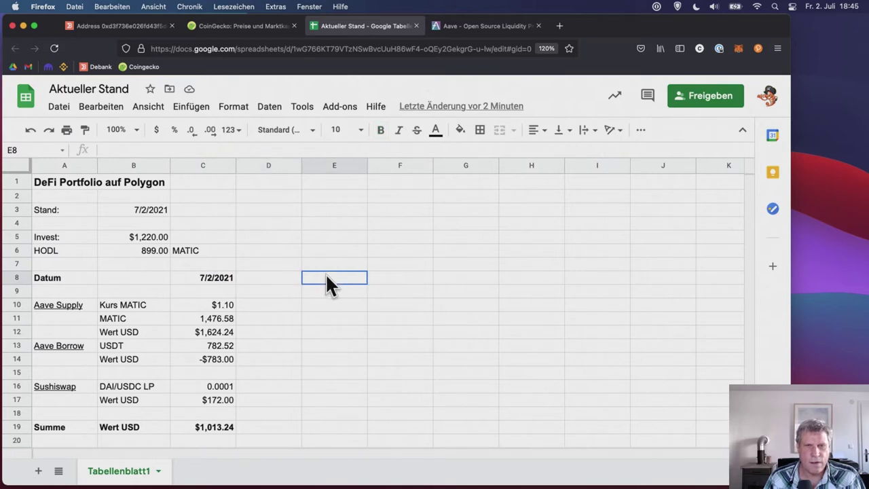
{"action": "left_click", "coordinate": [400, 277]}
{"action": "left_click", "coordinate": [215, 275]}
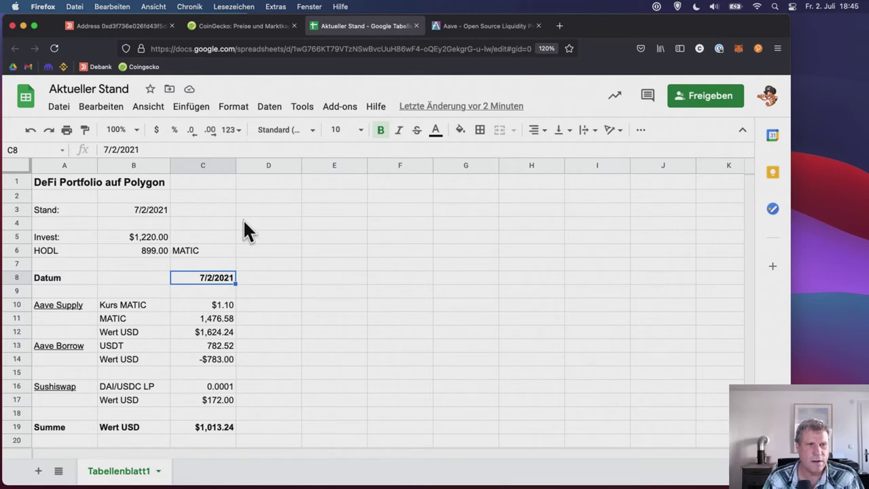
{"action": "left_click", "coordinate": [211, 165]}
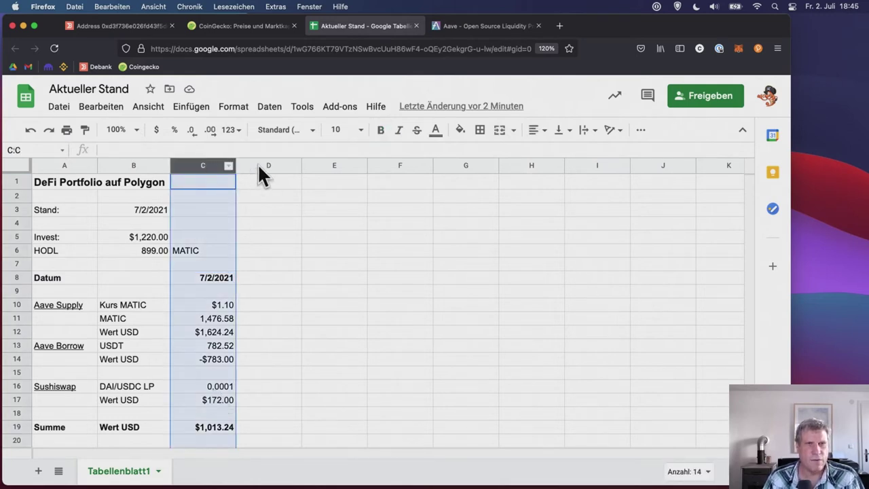
{"action": "left_click", "coordinate": [260, 165]}
{"action": "left_click", "coordinate": [340, 163]}
{"action": "left_click", "coordinate": [401, 164]}
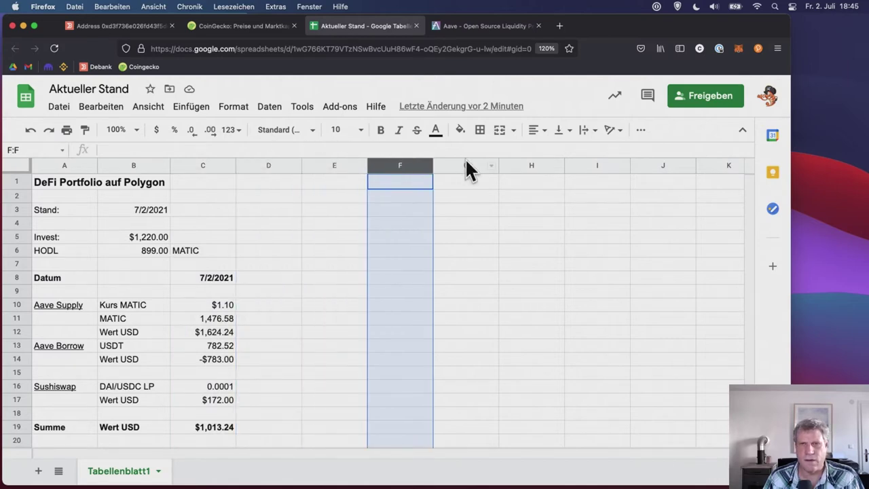
{"action": "left_click", "coordinate": [532, 166]}
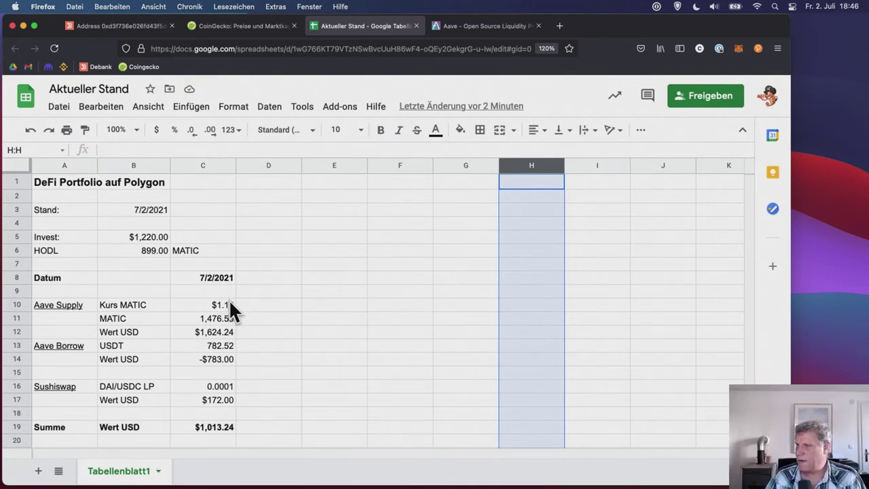
- Look over the rows of the portfolio sheet and inspect the Invest label and its amount
{"action": "scroll", "coordinate": [229, 305], "scroll_direction": "down", "scroll_amount": 3}
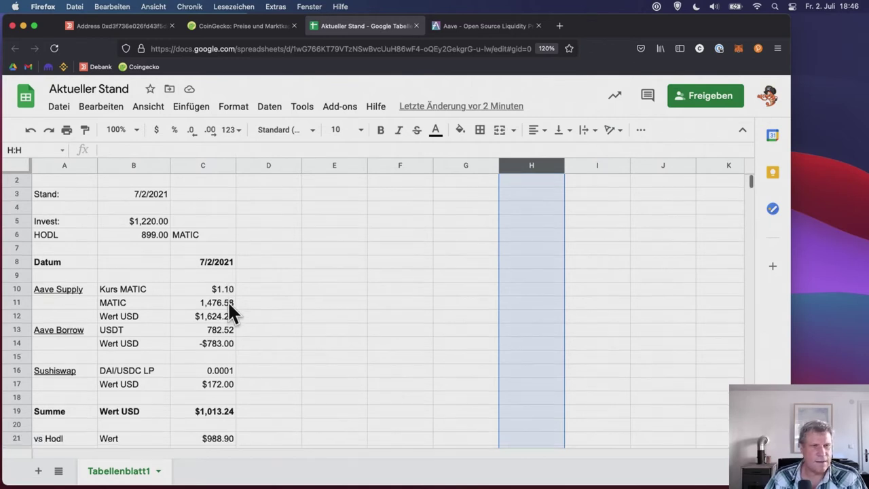
{"action": "scroll", "coordinate": [227, 301], "scroll_direction": "up", "scroll_amount": 3}
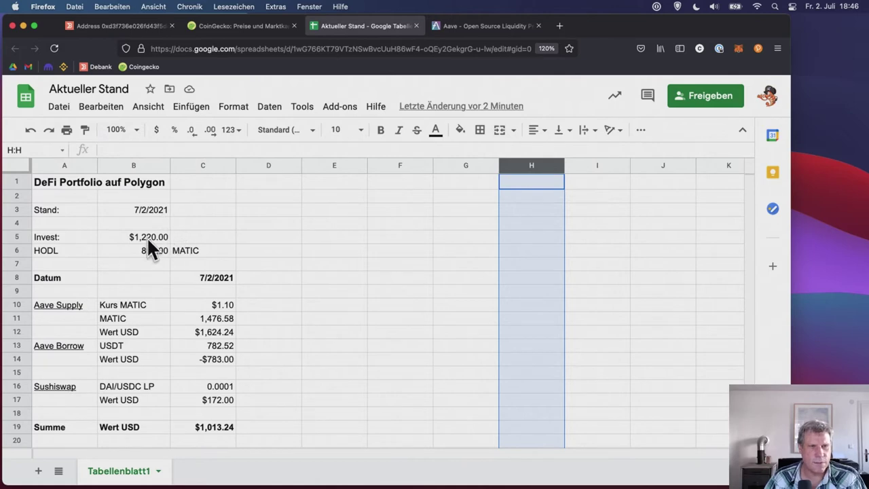
{"action": "left_click", "coordinate": [64, 236]}
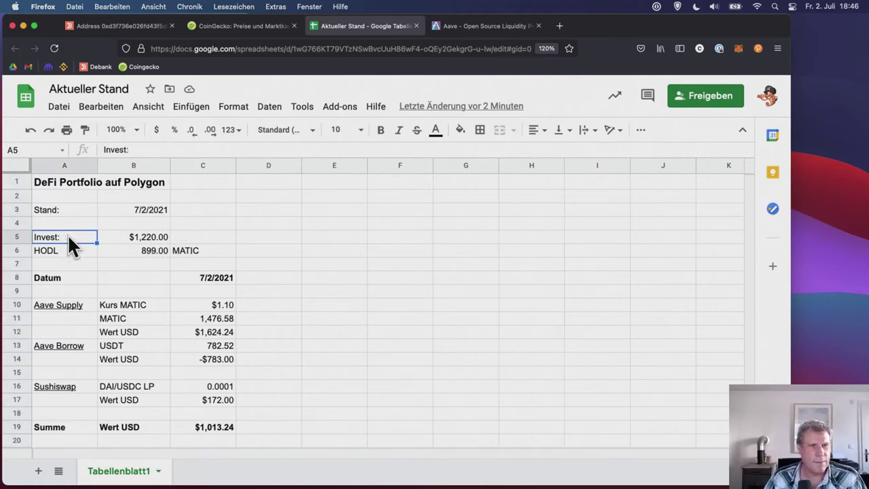
{"action": "left_click", "coordinate": [150, 236]}
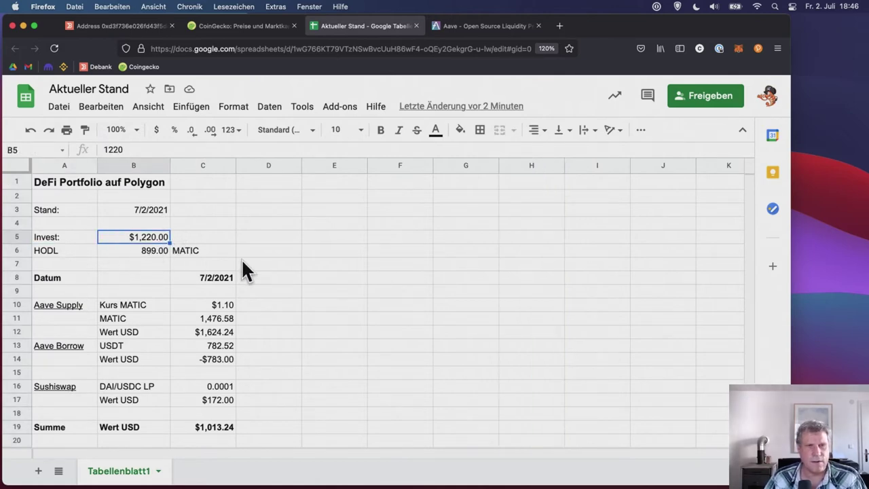
- Compare the HODL amount in MATIC with the Invest amount in rows 5 and 6
{"action": "left_click", "coordinate": [142, 249]}
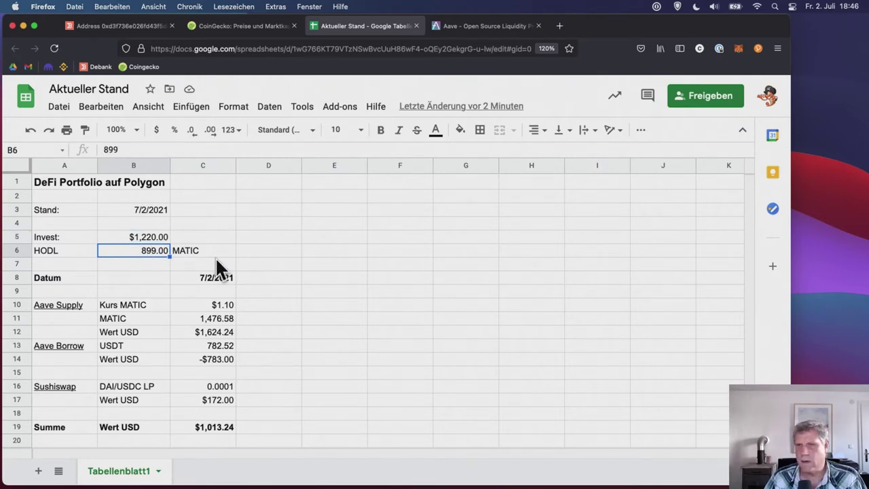
{"action": "left_click", "coordinate": [55, 249]}
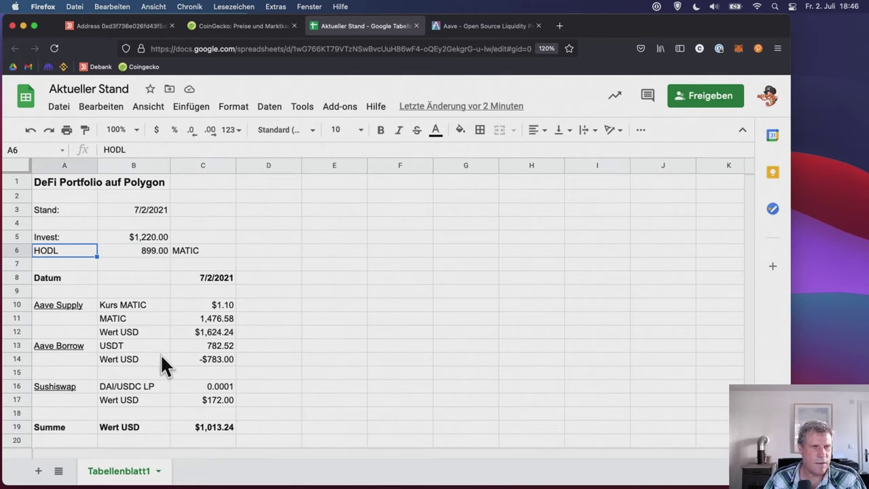
{"action": "left_click", "coordinate": [163, 239]}
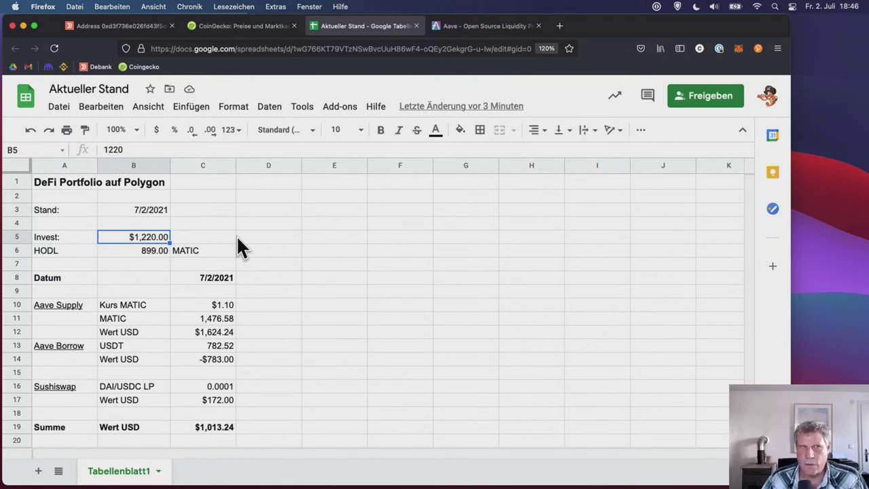
{"action": "left_click", "coordinate": [56, 250]}
{"action": "left_click", "coordinate": [149, 248]}
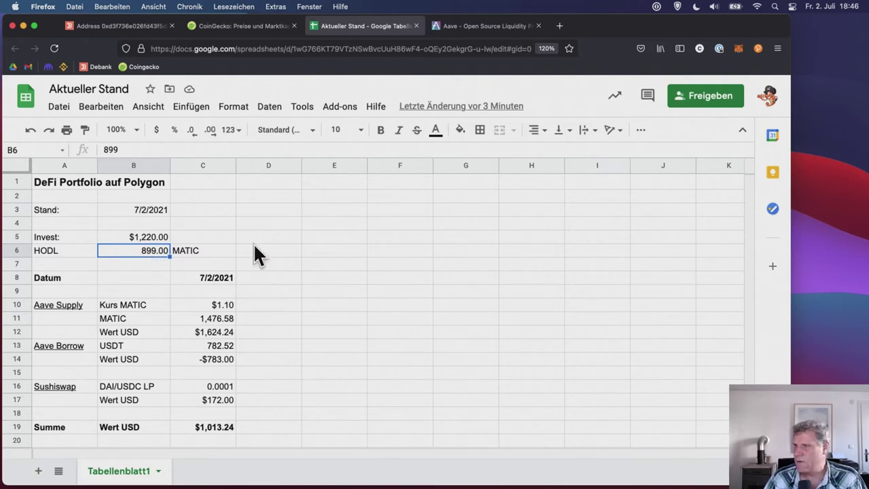
{"action": "left_click", "coordinate": [159, 238]}
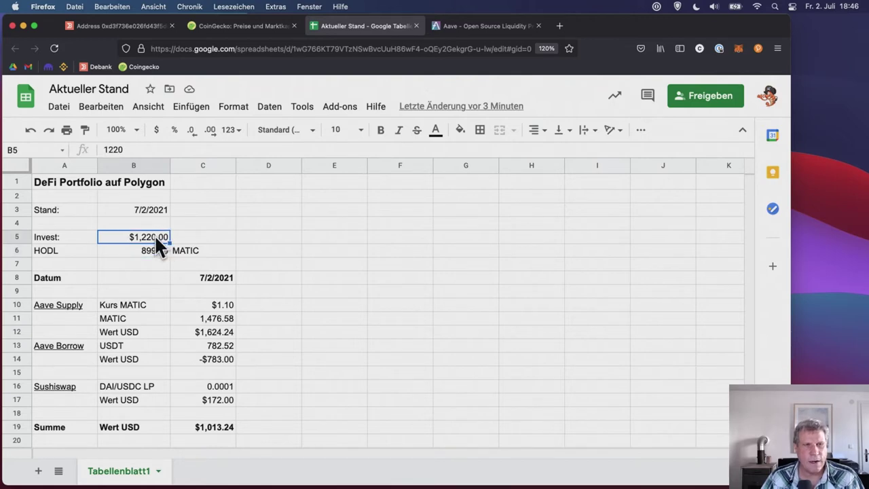
{"action": "left_click", "coordinate": [155, 250]}
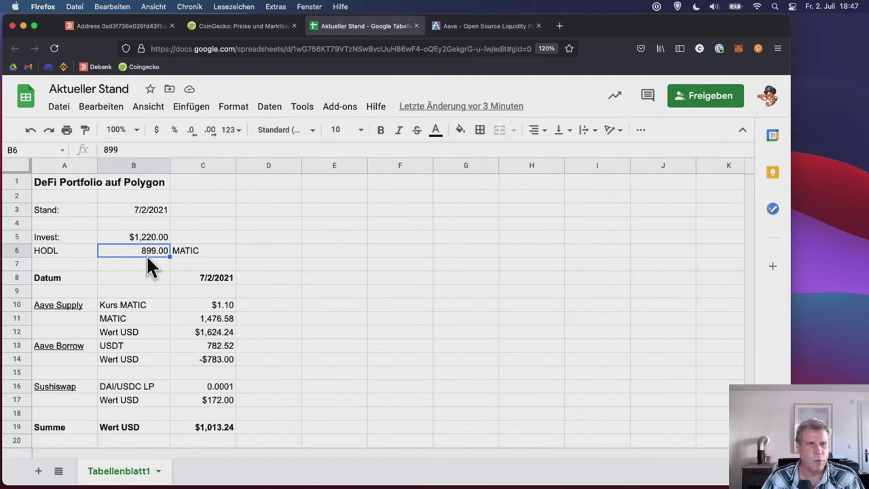
- Go through the Datum entry and the Aave Supply rows for MATIC price, MATIC amount and USD value
{"action": "scroll", "coordinate": [282, 327], "scroll_direction": "down", "scroll_amount": 1}
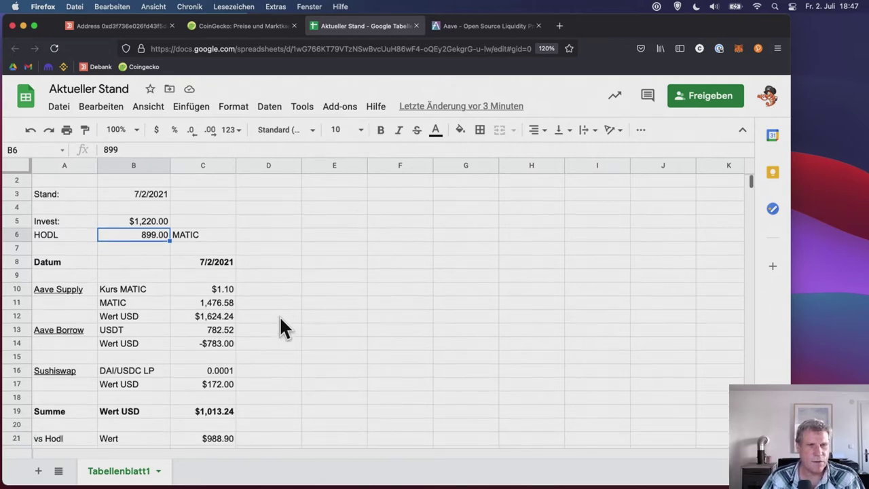
{"action": "scroll", "coordinate": [280, 316], "scroll_direction": "down", "scroll_amount": 2}
{"action": "left_click", "coordinate": [228, 235]}
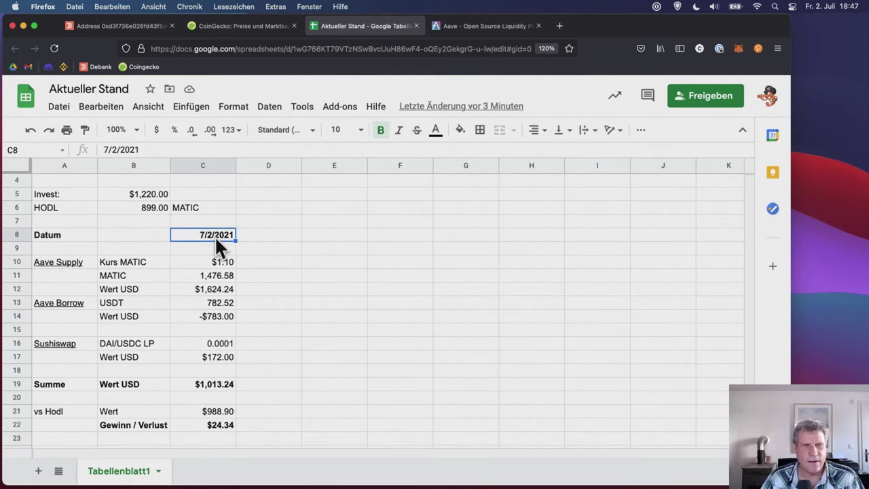
{"action": "left_click", "coordinate": [78, 260]}
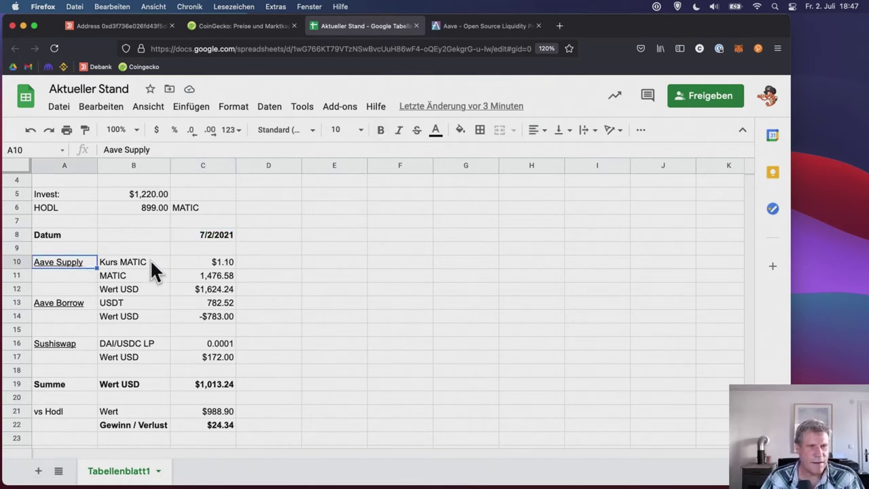
{"action": "left_click", "coordinate": [150, 259]}
{"action": "left_click", "coordinate": [216, 279]}
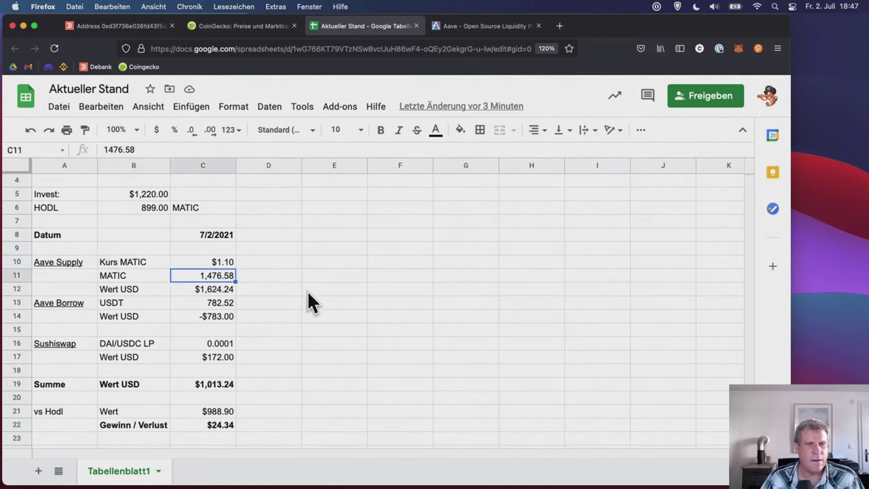
{"action": "left_click", "coordinate": [227, 260]}
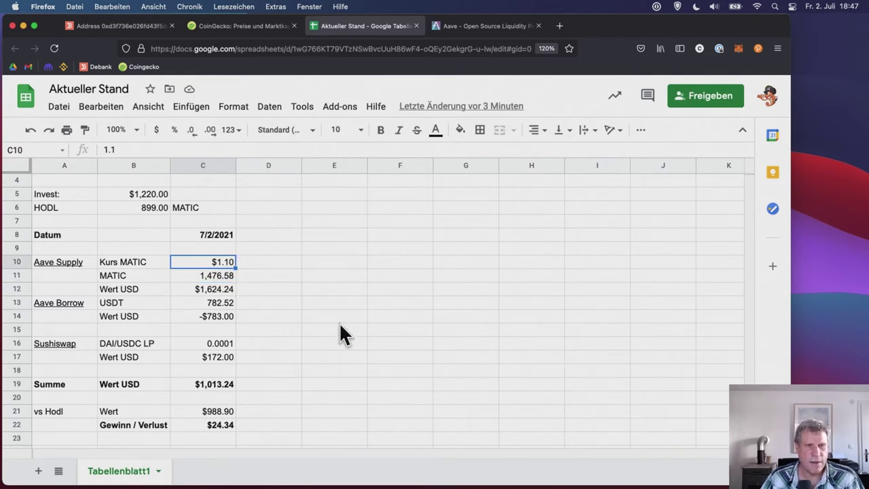
{"action": "left_click", "coordinate": [216, 290]}
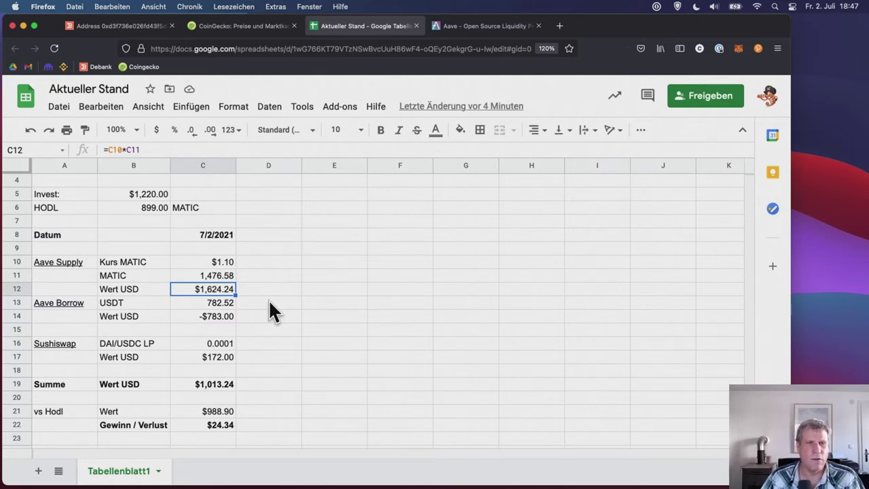
- Inspect the Aave Borrow USDT entry and the Sushiswap DAI/USDC LP amount and USD value
{"action": "left_click", "coordinate": [74, 303]}
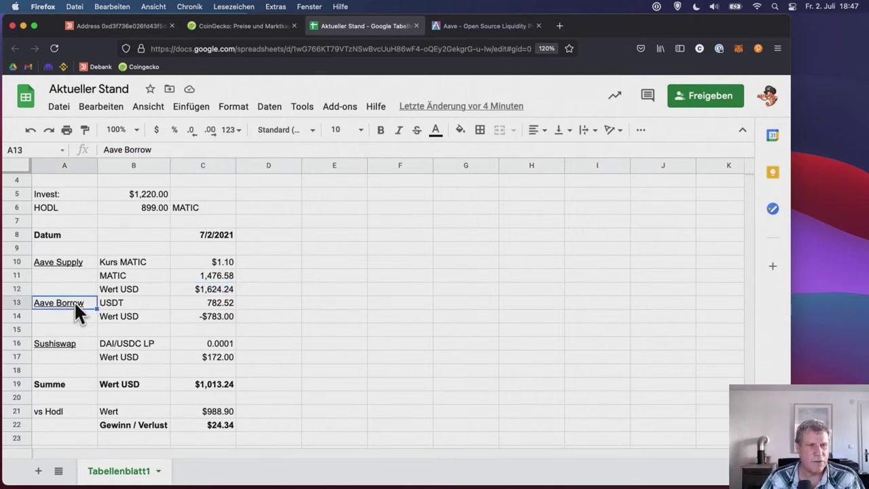
{"action": "left_click", "coordinate": [136, 303]}
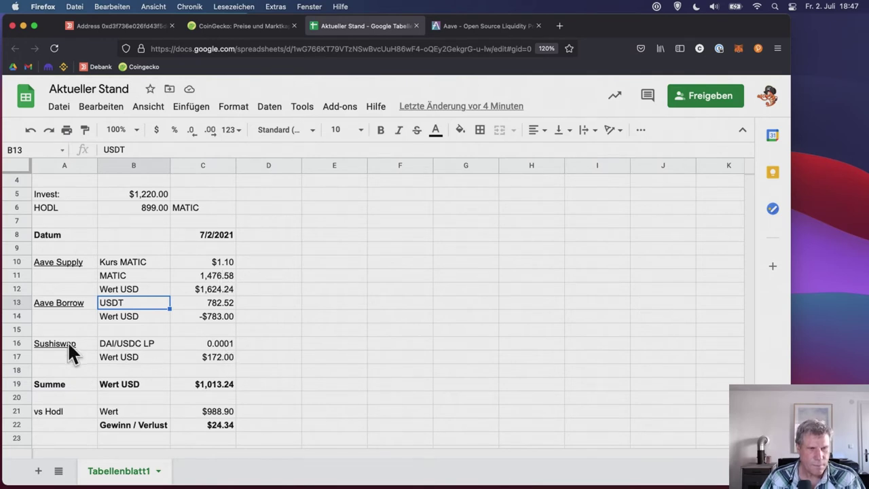
{"action": "left_click", "coordinate": [222, 346]}
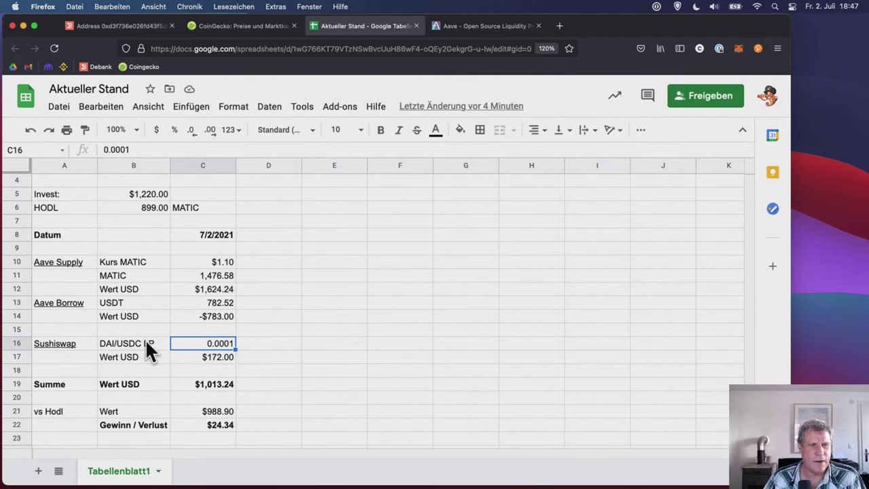
{"action": "left_click", "coordinate": [224, 356]}
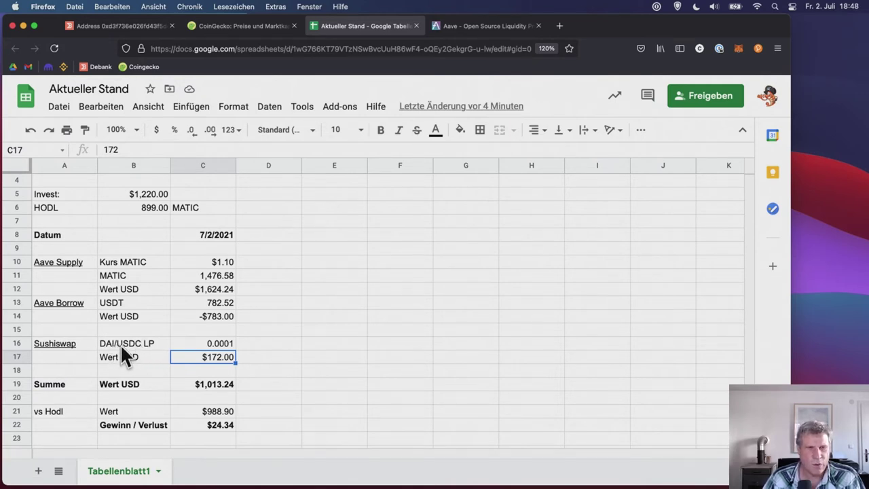
{"action": "left_click", "coordinate": [214, 343]}
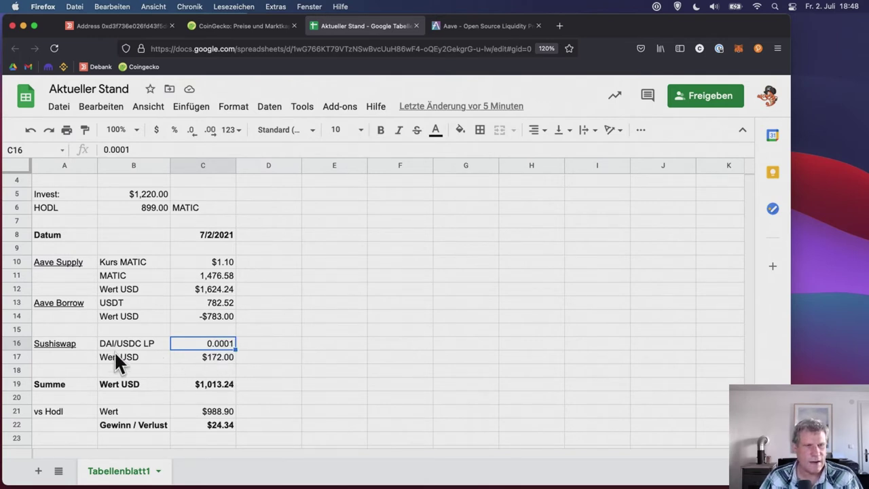
- Check the MATIC amount, the borrowed and Sushiswap USD values, and the formula of the Summe total
{"action": "left_click", "coordinate": [226, 275]}
{"action": "left_click", "coordinate": [226, 317]}
{"action": "left_click", "coordinate": [224, 358]}
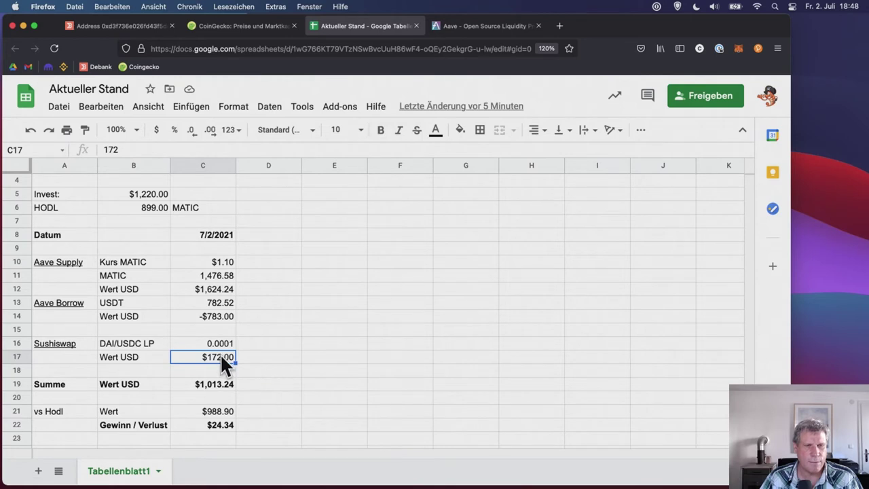
{"action": "left_click", "coordinate": [216, 383]}
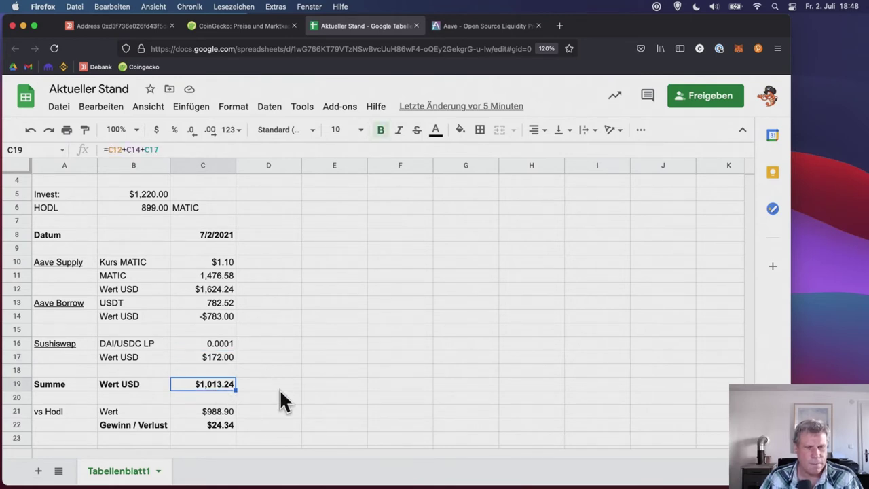
- Review the vs Hodl and vs Invest comparisons, including the formulas for the invested value and its Gewinn / Verlust
{"action": "scroll", "coordinate": [277, 391], "scroll_direction": "down", "scroll_amount": 3}
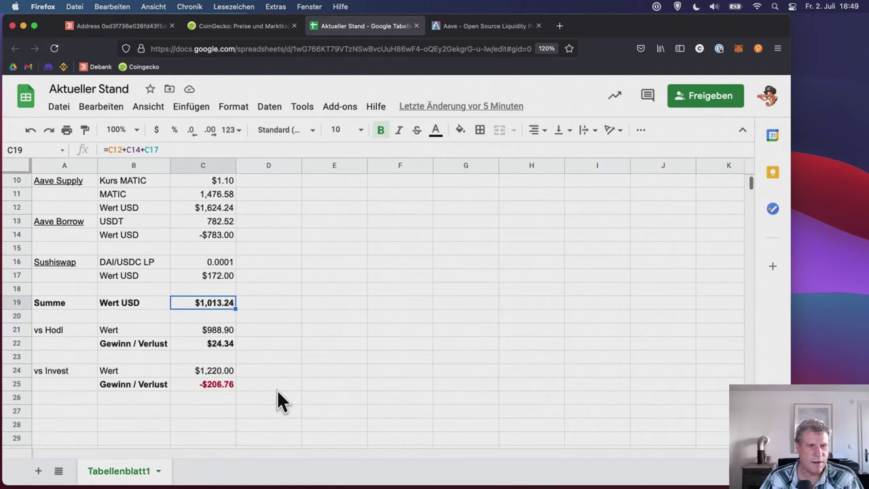
{"action": "scroll", "coordinate": [277, 401], "scroll_direction": "down", "scroll_amount": 2}
{"action": "scroll", "coordinate": [277, 391], "scroll_direction": "down", "scroll_amount": 3}
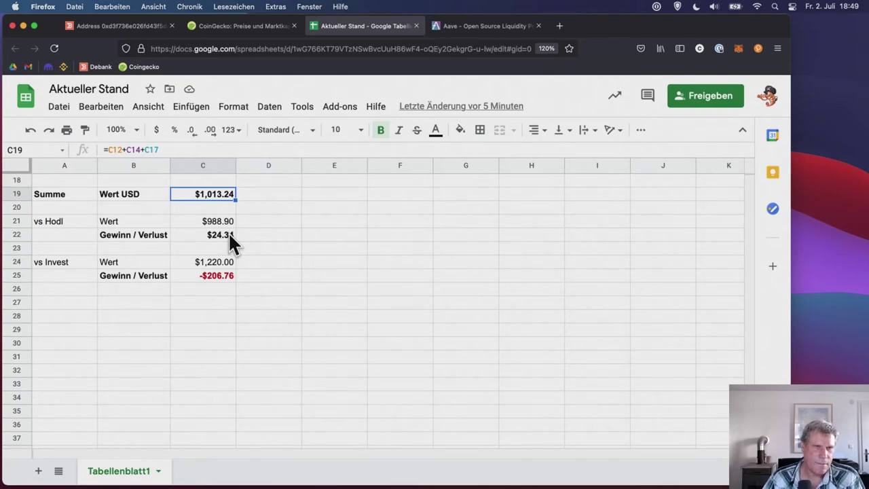
{"action": "left_click", "coordinate": [58, 263]}
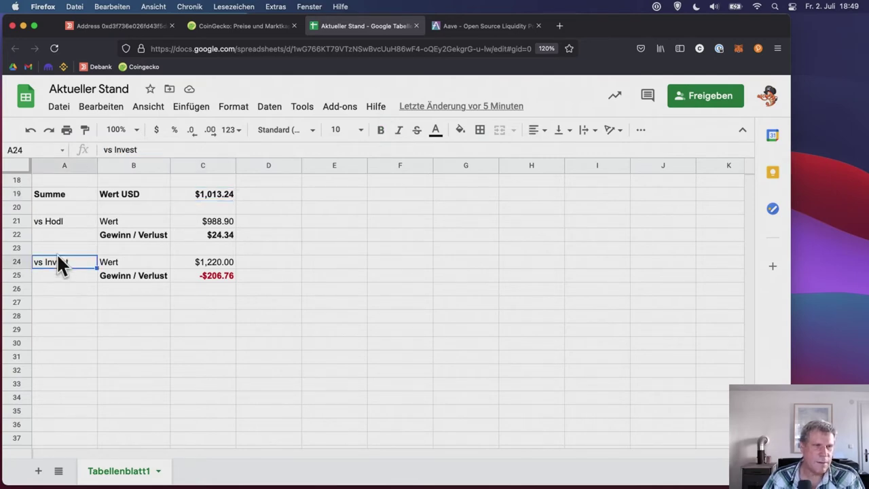
{"action": "left_click", "coordinate": [221, 264]}
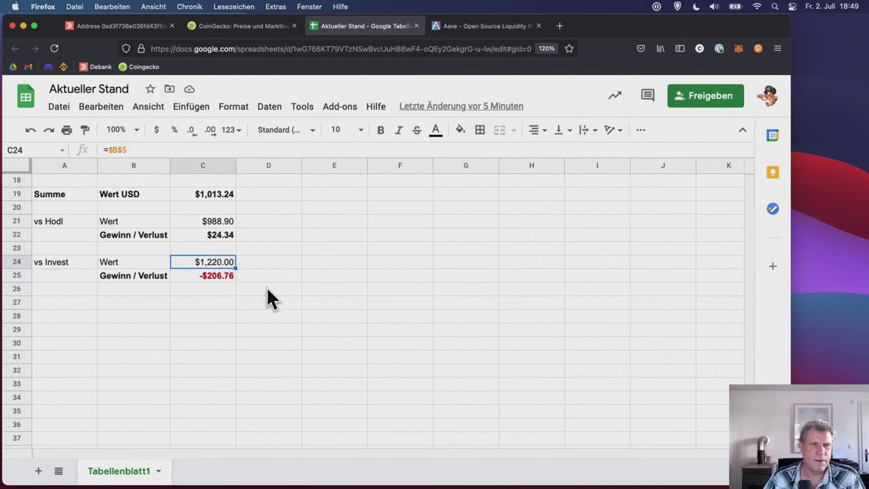
{"action": "left_click", "coordinate": [219, 275]}
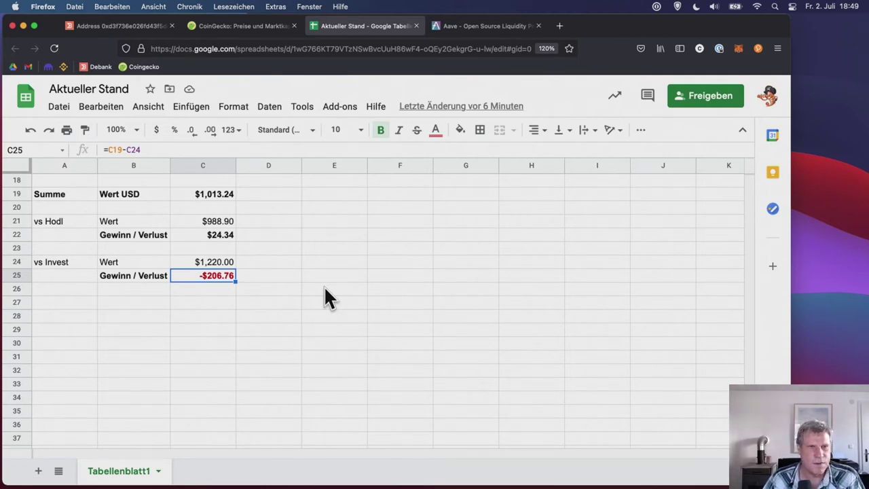
- Set the Kurs MATIC price in C10 to 1.43 and check the effect on the total and both Gewinn / Verlust rows
{"action": "scroll", "coordinate": [256, 250], "scroll_direction": "up", "scroll_amount": 6}
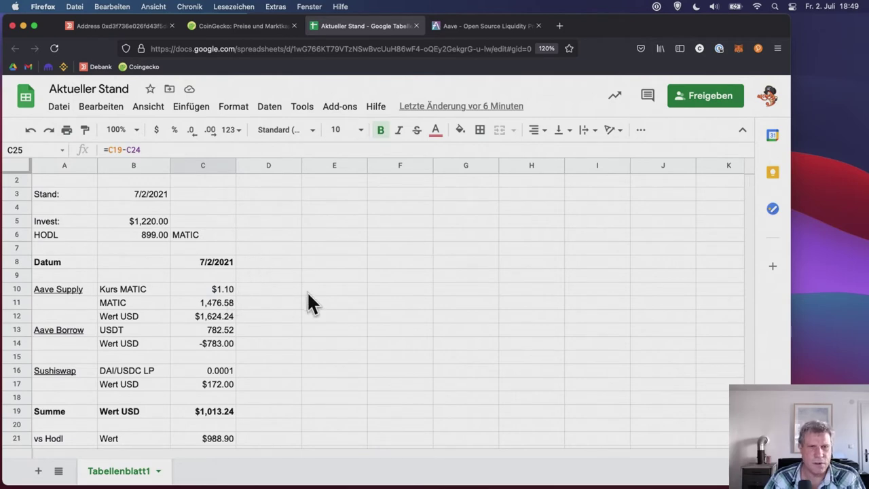
{"action": "left_click", "coordinate": [222, 302]}
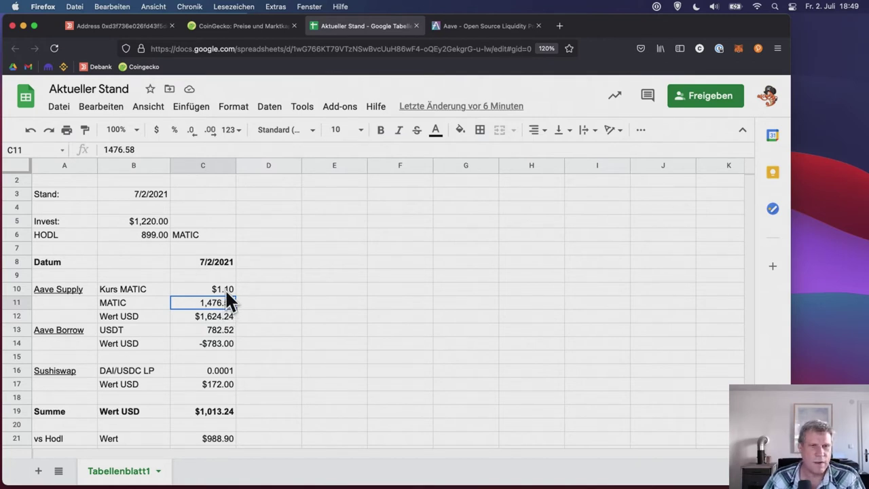
{"action": "left_click", "coordinate": [228, 290]}
{"action": "type", "text": "1.43"}
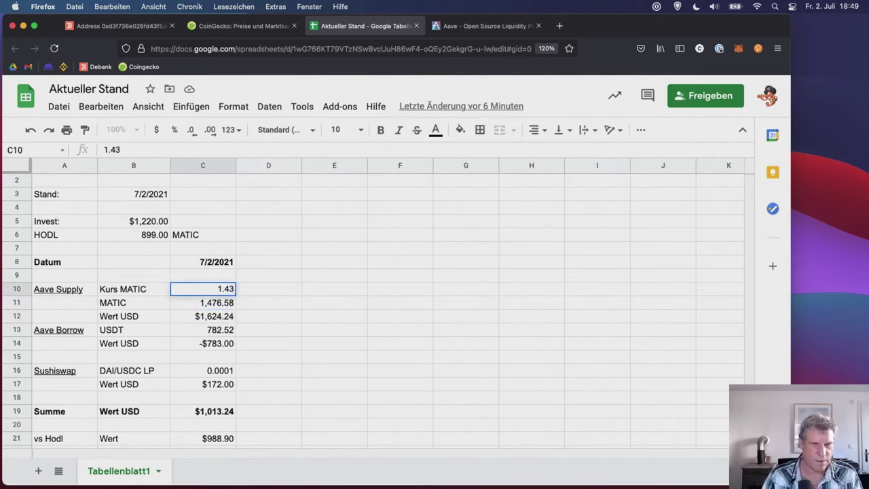
{"action": "key", "text": "Return"}
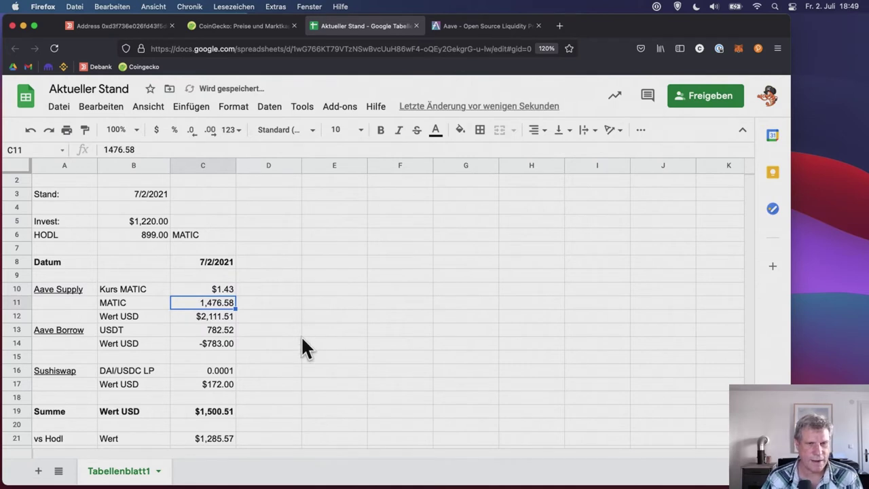
{"action": "scroll", "coordinate": [301, 335], "scroll_direction": "down", "scroll_amount": 2}
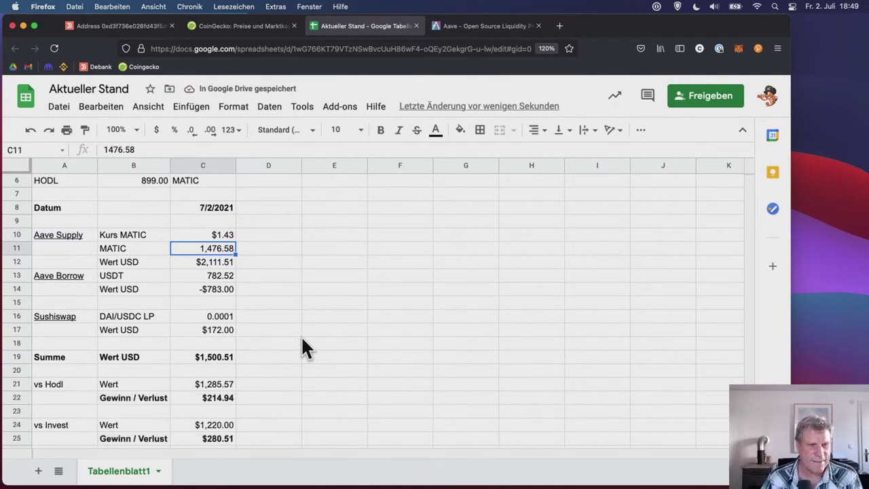
{"action": "scroll", "coordinate": [302, 340], "scroll_direction": "down", "scroll_amount": 1}
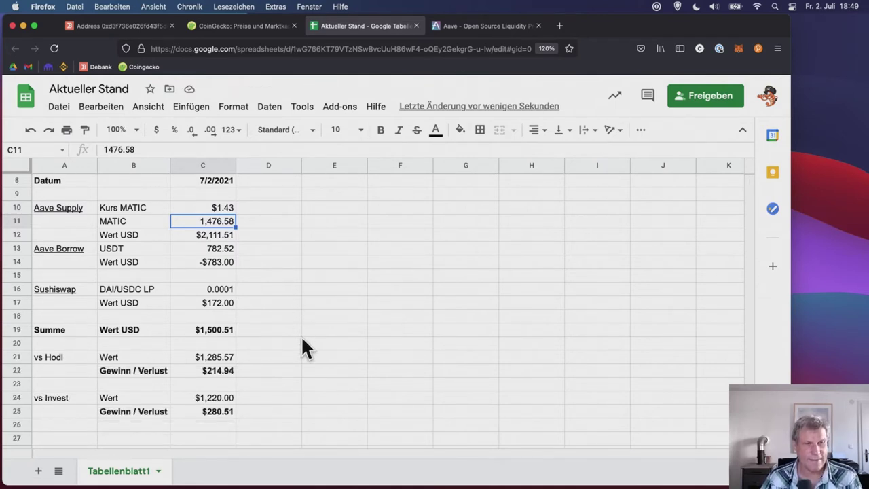
{"action": "scroll", "coordinate": [301, 336], "scroll_direction": "up", "scroll_amount": 1}
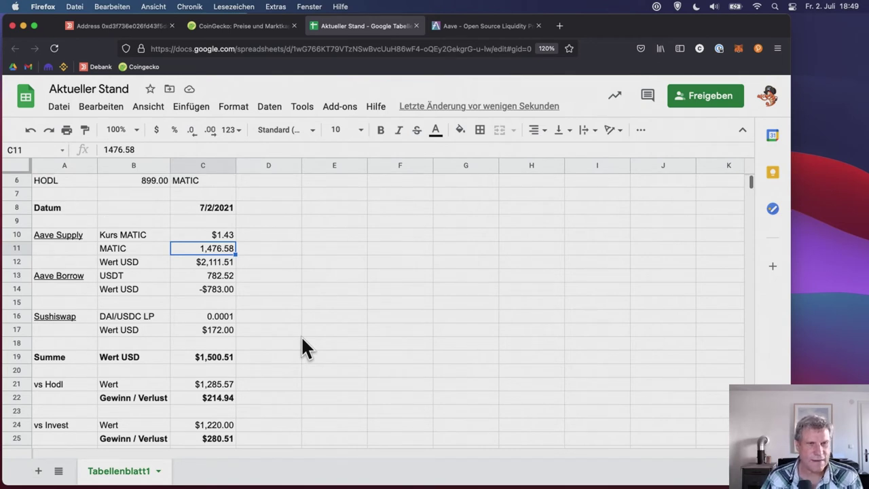
{"action": "scroll", "coordinate": [301, 336], "scroll_direction": "up", "scroll_amount": 1}
- Set the Kurs MATIC price in C10 back to 1.1 and return to the start of the sheet
{"action": "left_click", "coordinate": [229, 261]}
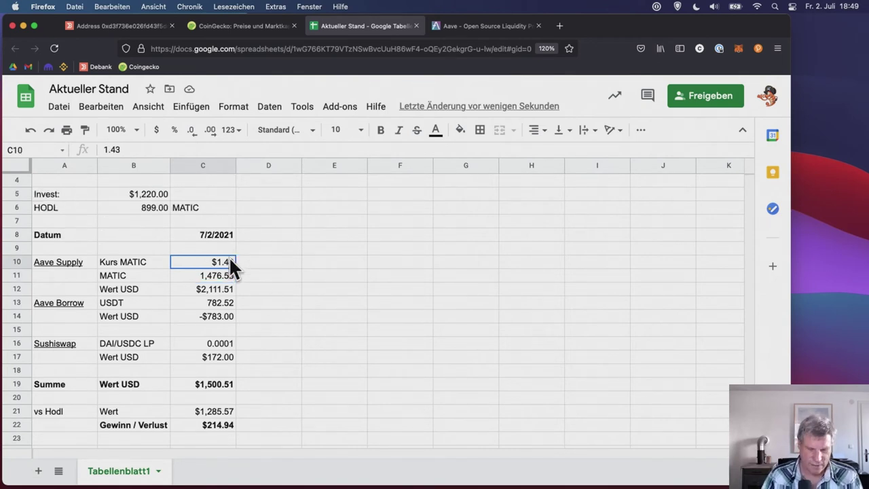
{"action": "type", "text": "1.1"}
{"action": "key", "text": "Return"}
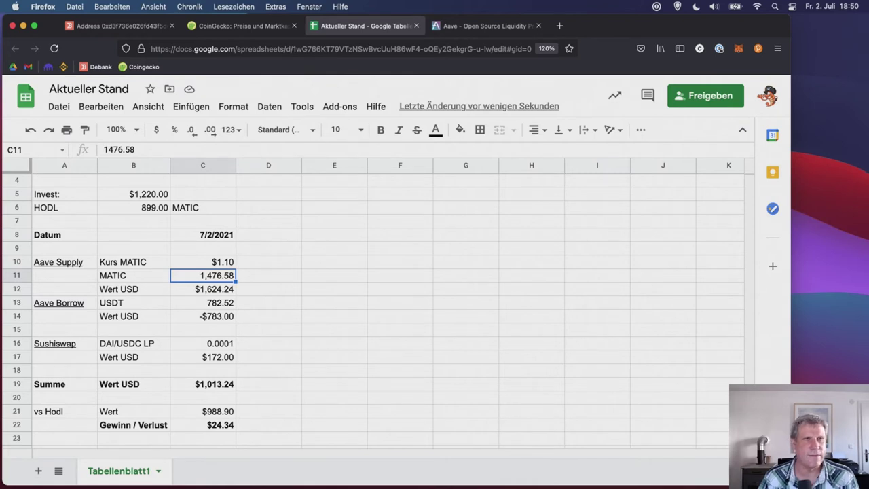
{"action": "scroll", "coordinate": [373, 306], "scroll_direction": "up", "scroll_amount": 1}
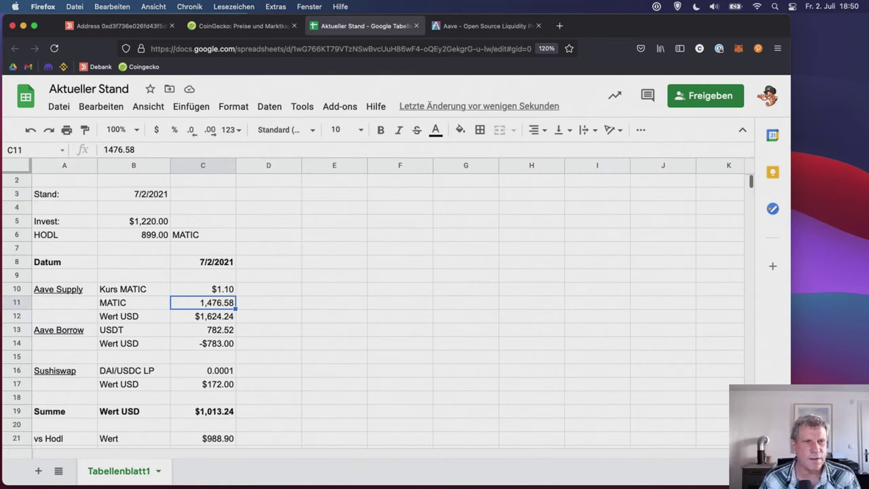
{"action": "scroll", "coordinate": [214, 325], "scroll_direction": "up", "scroll_amount": 1}
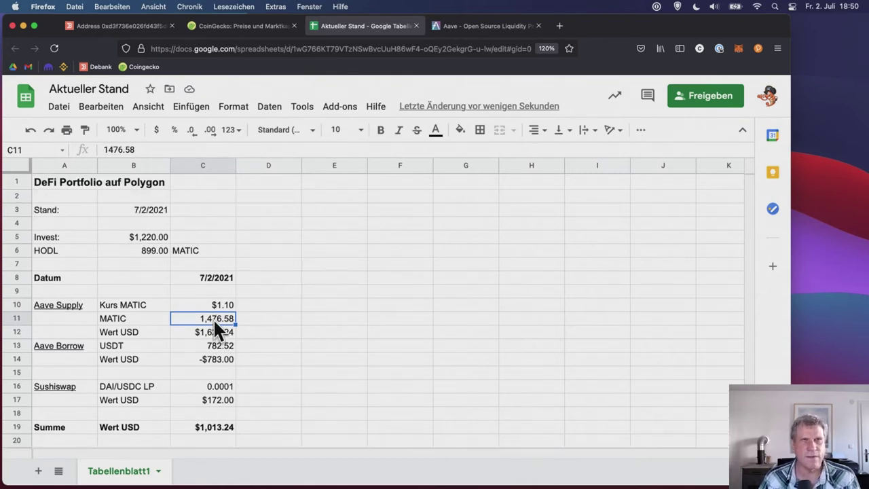
- Switch to the Aave dashboard and check the health factor, the deposited MATIC balance and the borrowed USDT amount
{"action": "left_click", "coordinate": [494, 28]}
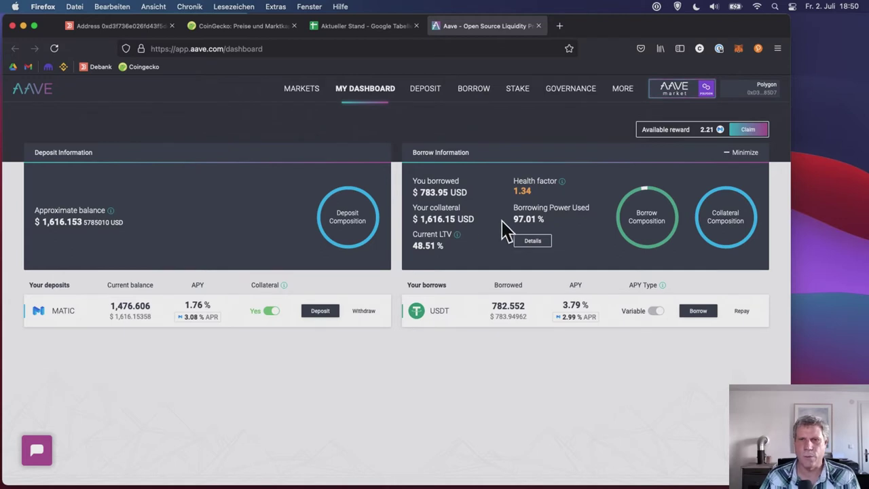
{"action": "left_click_drag", "start_coordinate": [514, 189], "coordinate": [548, 196]}
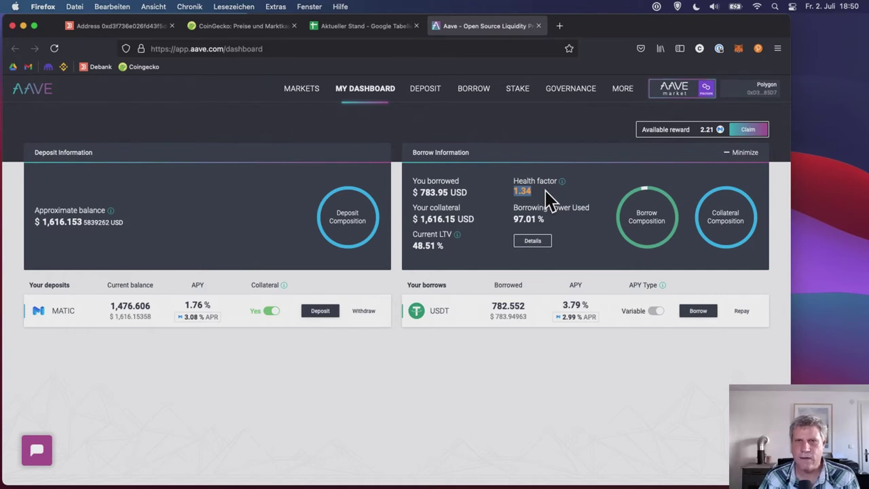
{"action": "left_click_drag", "start_coordinate": [113, 305], "coordinate": [154, 311]}
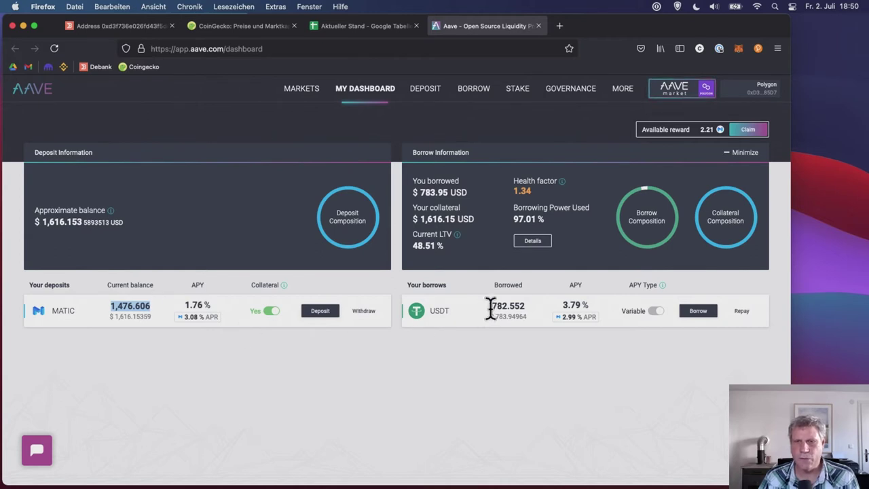
{"action": "left_click_drag", "start_coordinate": [497, 306], "coordinate": [560, 304]}
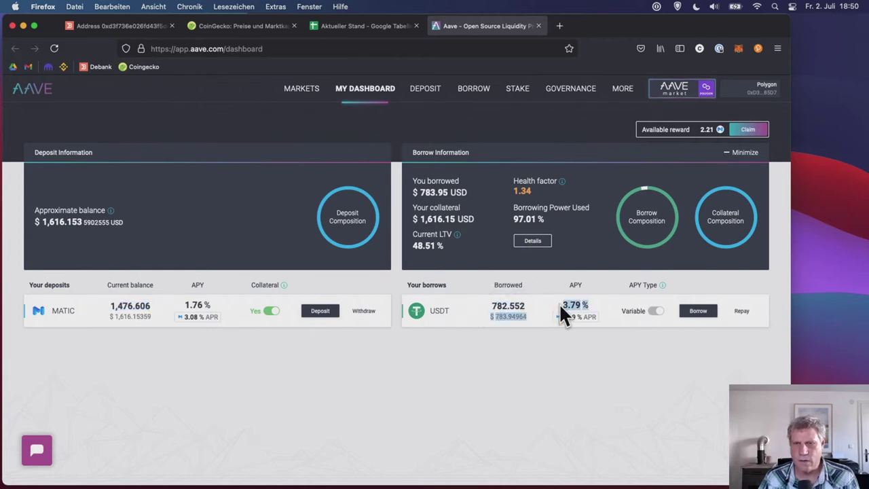
{"action": "double_click", "coordinate": [517, 306]}
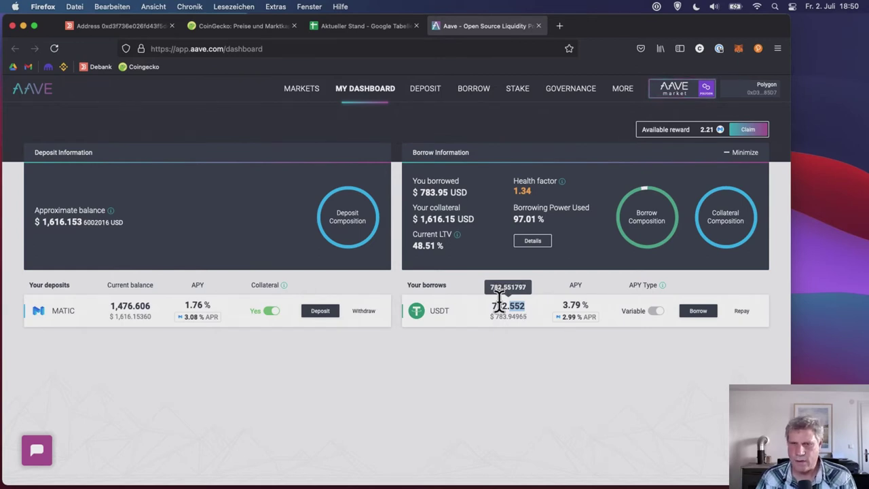
{"action": "left_click", "coordinate": [109, 299]}
{"action": "left_click_drag", "start_coordinate": [151, 306], "coordinate": [109, 306]}
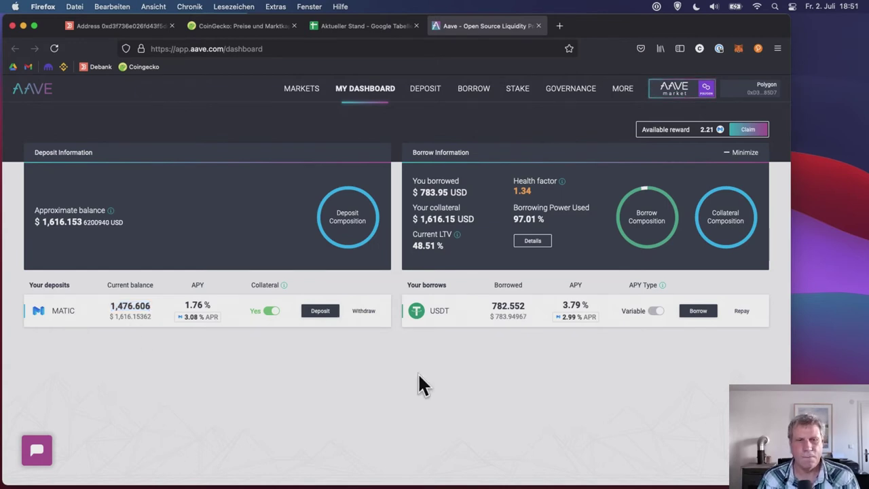
{"action": "mouse_move", "coordinate": [491, 307]}
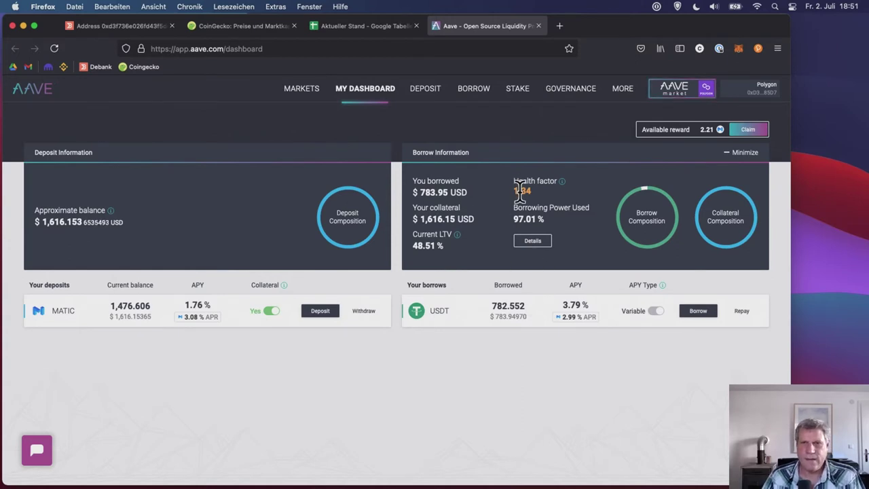
- Examine the health factor and the Liquidation Overview details, then check the USDT loan in Your borrows
{"action": "left_click_drag", "start_coordinate": [515, 180], "coordinate": [534, 208]}
{"action": "left_click", "coordinate": [537, 203]}
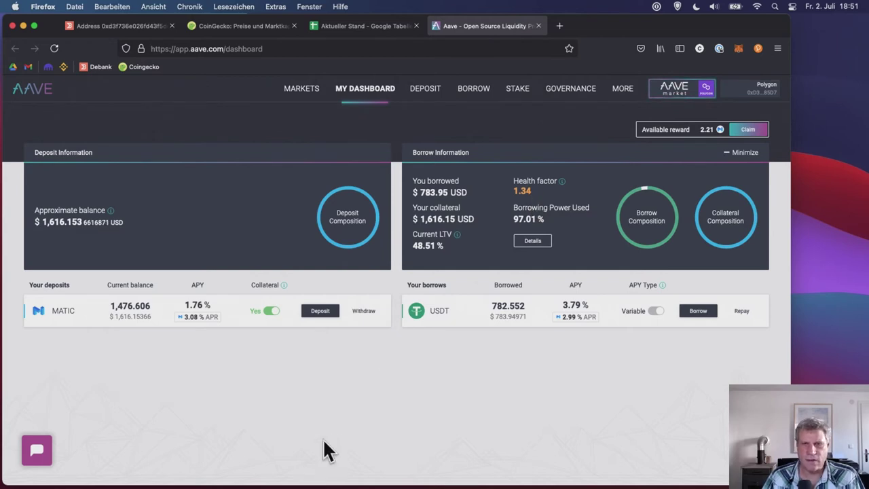
{"action": "left_click", "coordinate": [536, 241]}
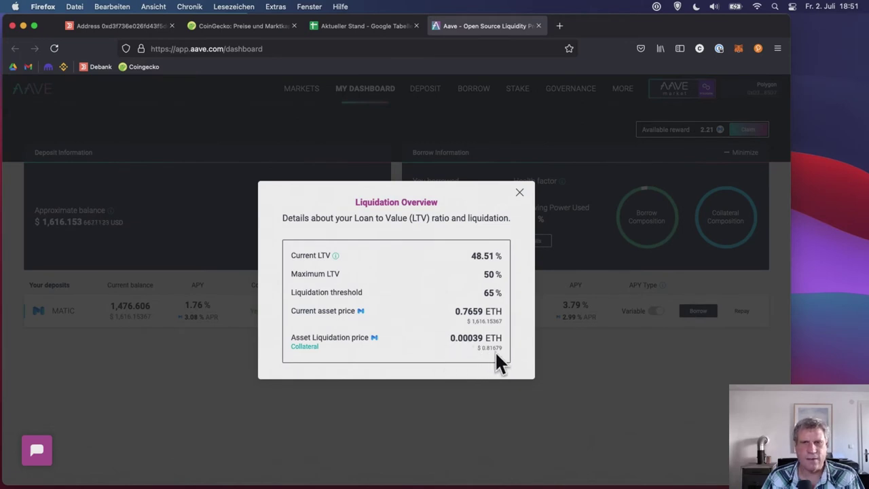
{"action": "left_click", "coordinate": [520, 192]}
{"action": "left_click", "coordinate": [535, 242]}
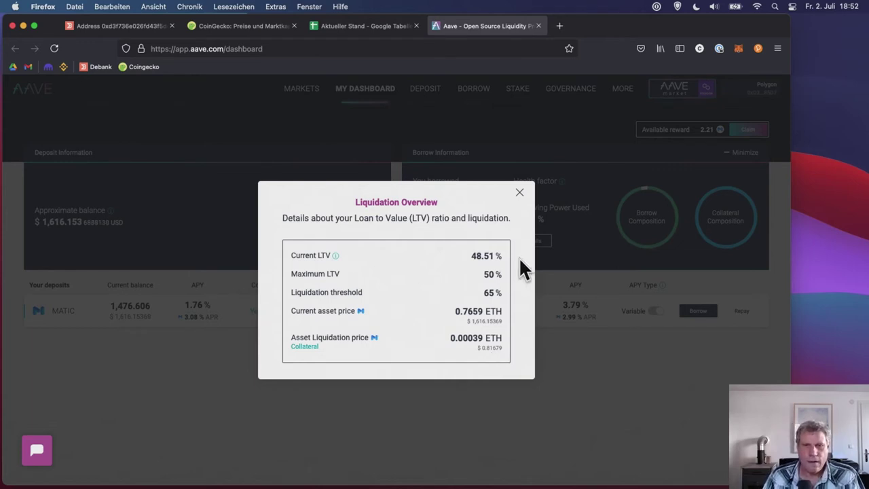
{"action": "left_click", "coordinate": [520, 192]}
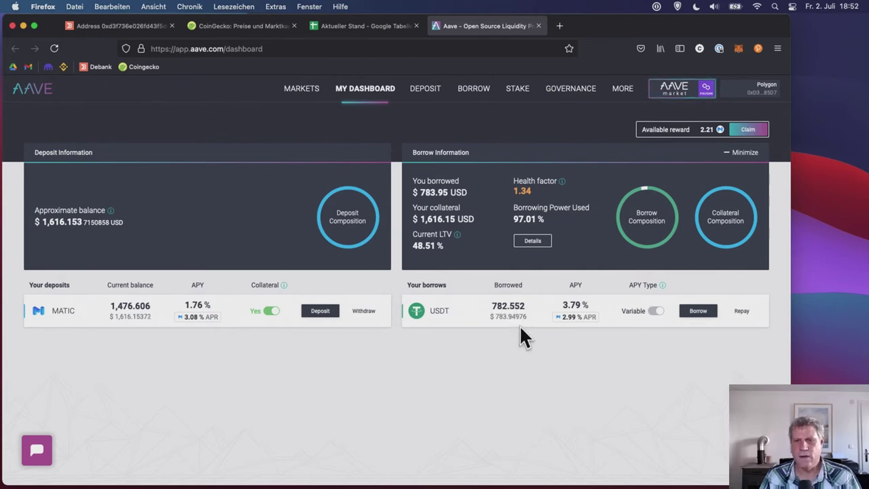
{"action": "left_click_drag", "start_coordinate": [492, 306], "coordinate": [550, 307]}
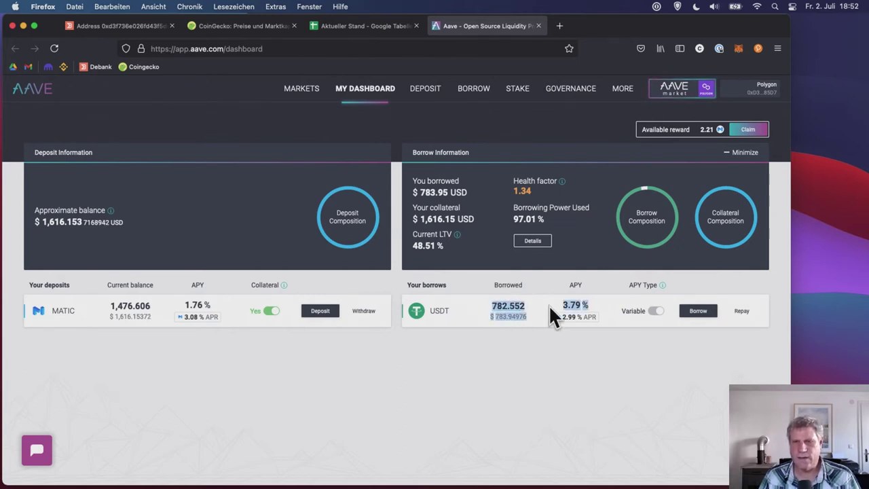
{"action": "left_click", "coordinate": [514, 310]}
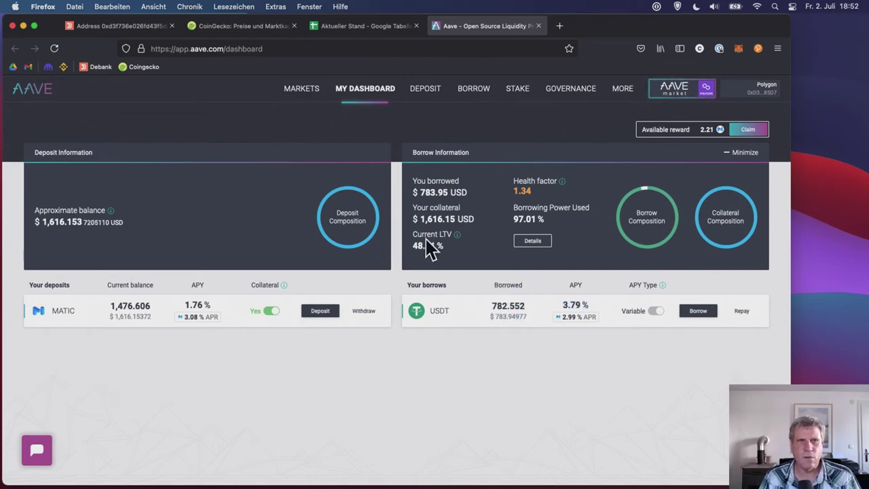
- Open sushi.com in a new browser window and enter its app
{"action": "key", "text": "super+n"}
{"action": "type", "text": "sushi.com/"}
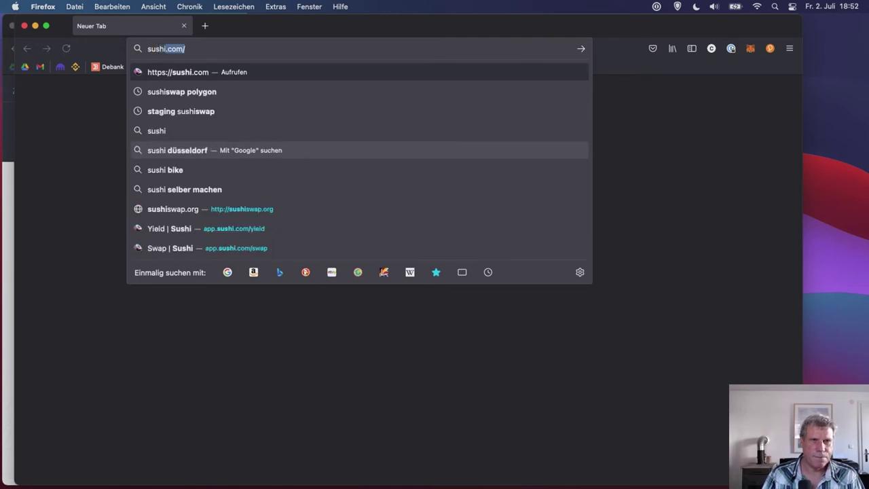
{"action": "key", "text": "Return"}
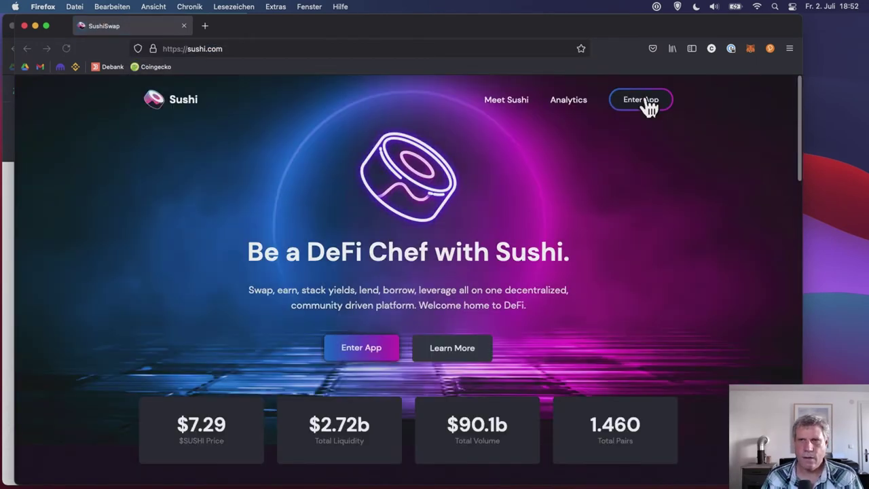
{"action": "left_click", "coordinate": [645, 101]}
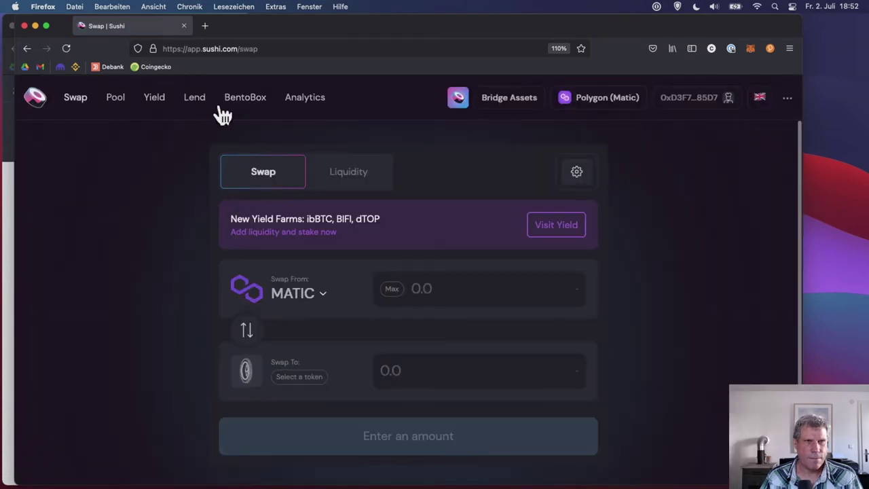
- Show the staked yield farms and inspect the USDC-DAI farm's harvestable rewards and staking options
{"action": "left_click", "coordinate": [156, 103]}
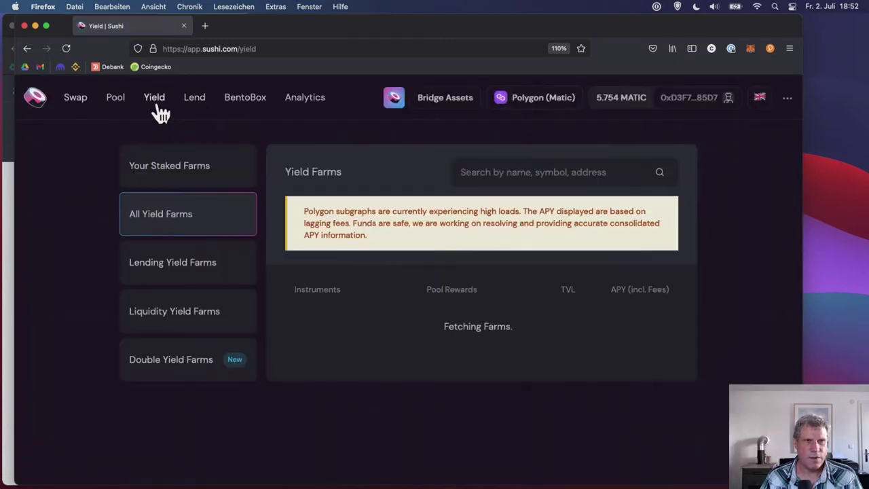
{"action": "left_click", "coordinate": [214, 175]}
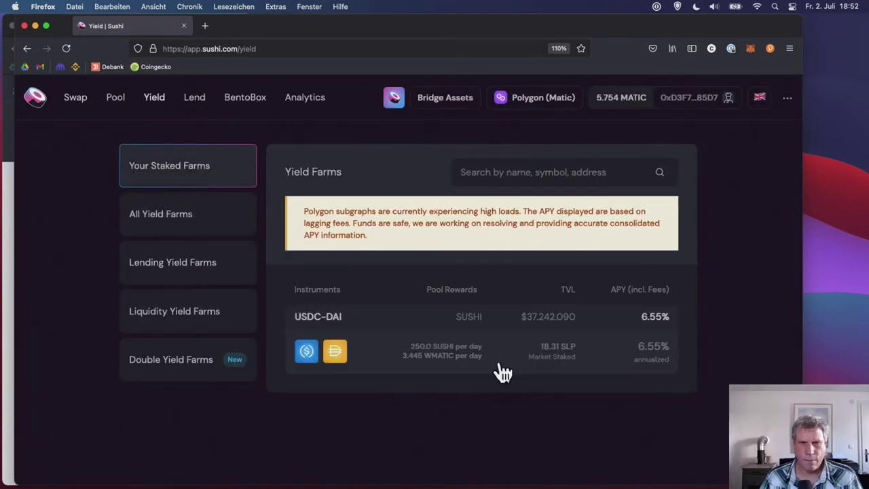
{"action": "left_click", "coordinate": [557, 362]}
{"action": "scroll", "coordinate": [557, 361], "scroll_direction": "down", "scroll_amount": 5}
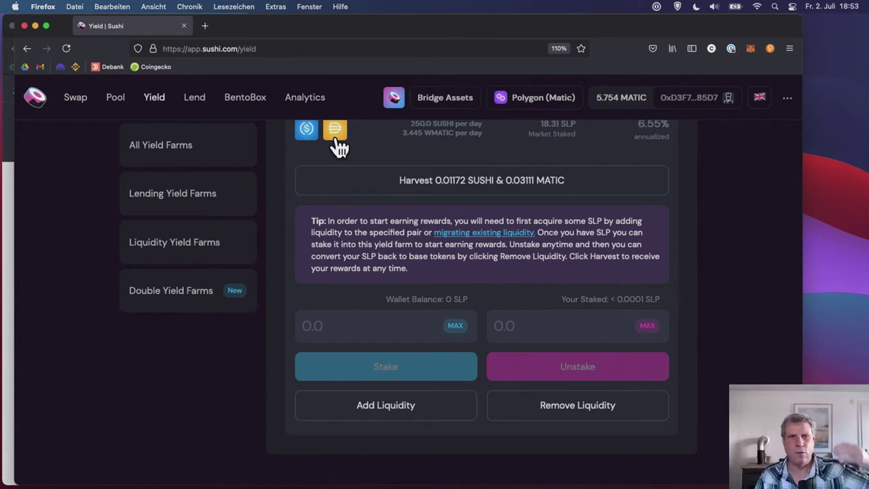
- Return to the DeBank profile and check the USD value of the SushiSwap farming position
{"action": "left_click", "coordinate": [7, 200]}
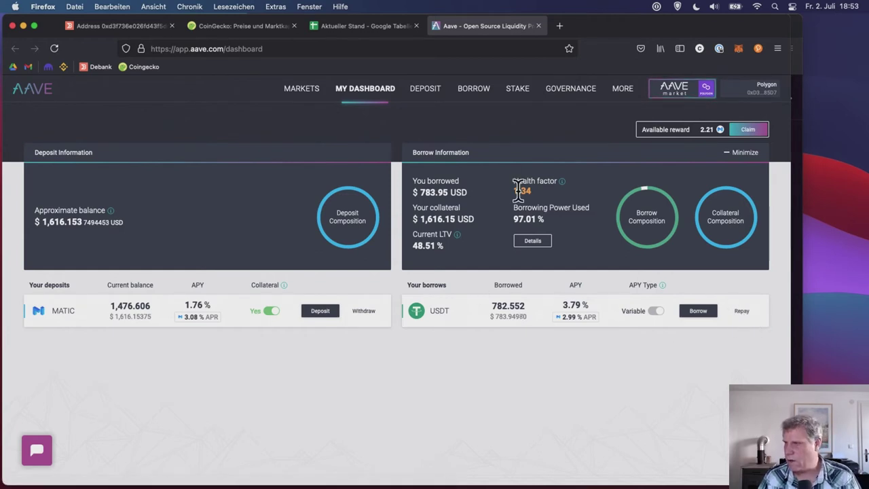
{"action": "left_click", "coordinate": [138, 27]}
{"action": "scroll", "coordinate": [388, 271], "scroll_direction": "down", "scroll_amount": 5}
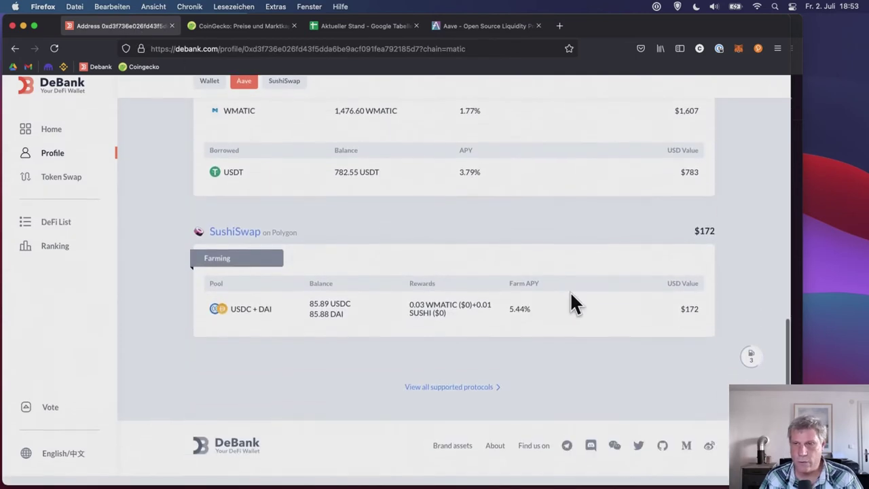
{"action": "scroll", "coordinate": [569, 304], "scroll_direction": "up", "scroll_amount": 1}
{"action": "left_click_drag", "start_coordinate": [700, 240], "coordinate": [735, 245]}
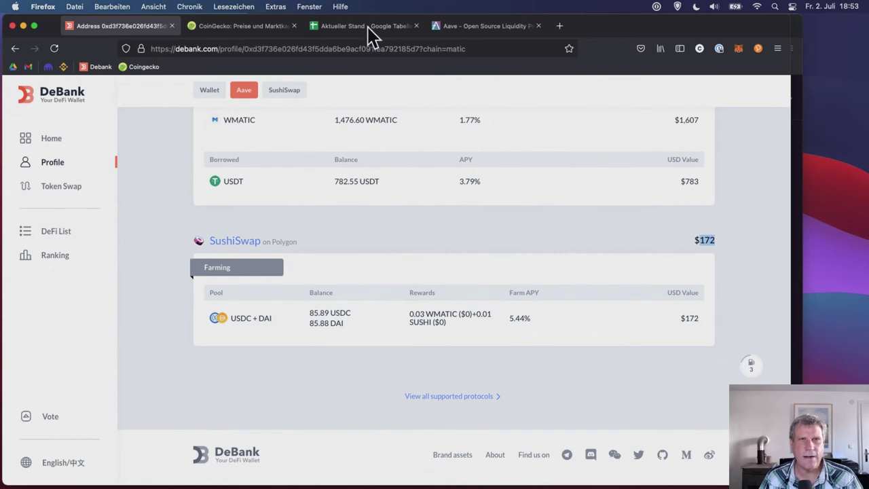
- Go back to Aave and review the liquidation threshold and asset liquidation price in the Liquidation Overview
{"action": "left_click", "coordinate": [506, 26]}
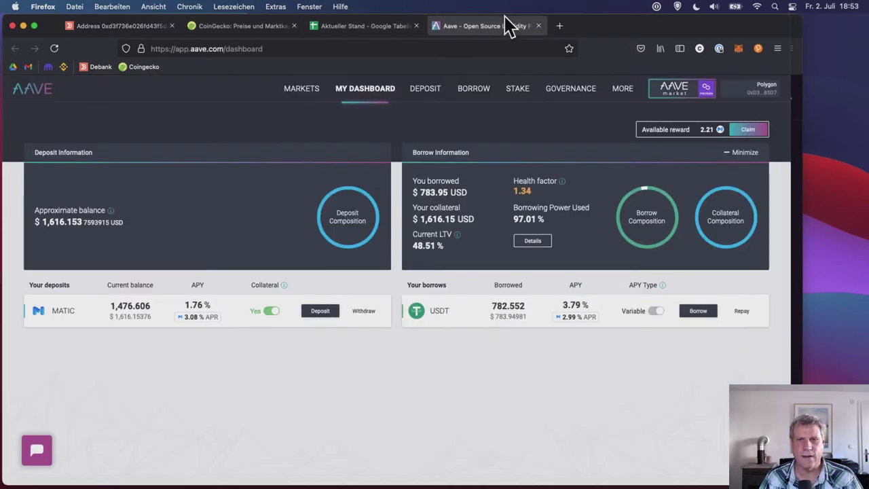
{"action": "left_click", "coordinate": [523, 242]}
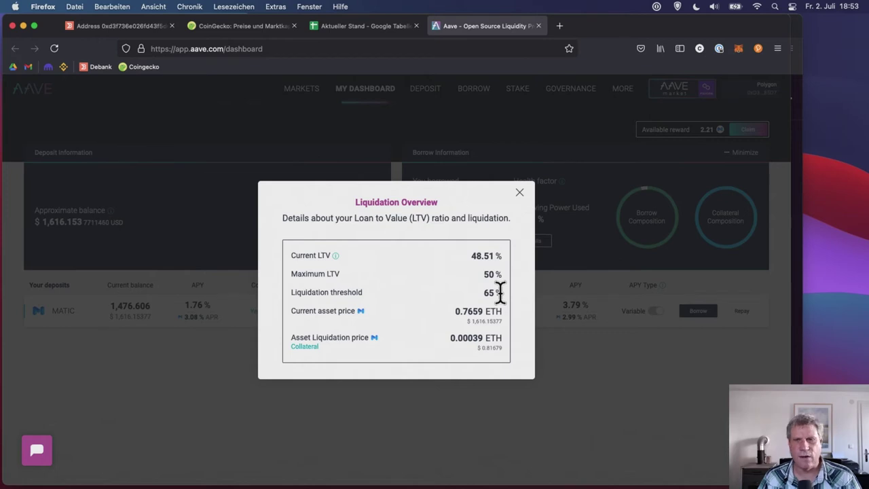
{"action": "left_click", "coordinate": [519, 193]}
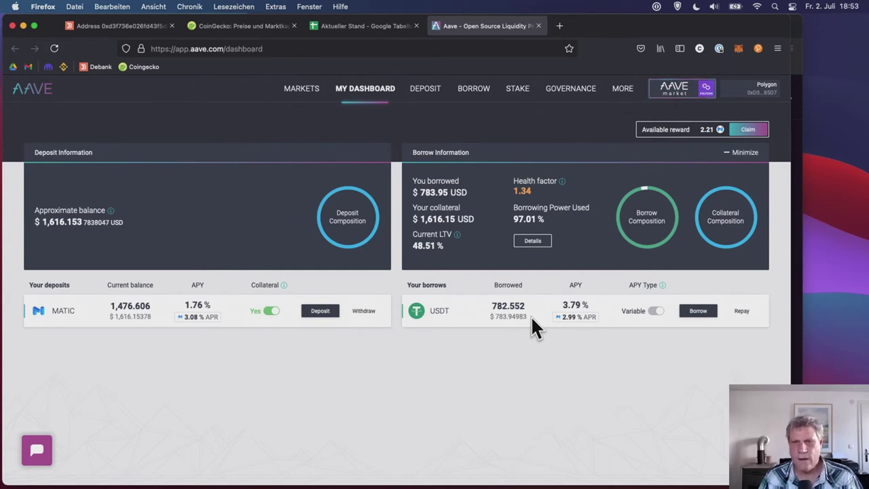
{"action": "mouse_move", "coordinate": [566, 321]}
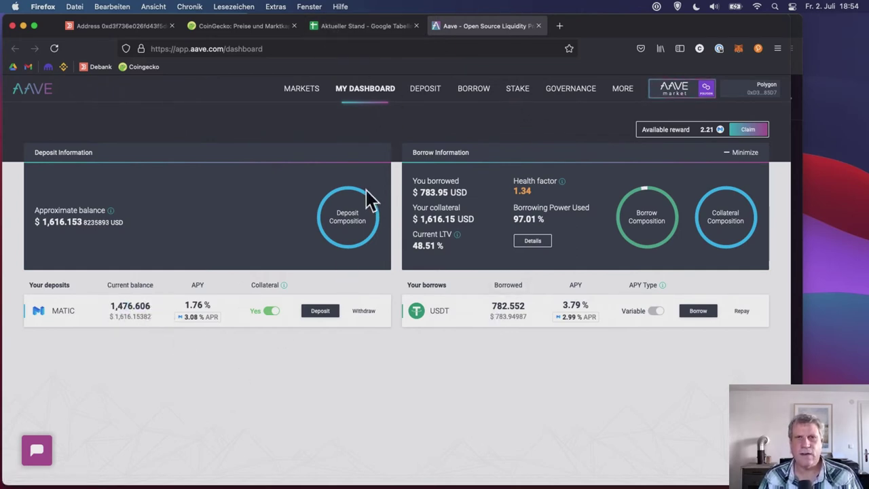
- Compare the SushiSwap position's USD value in DeBank with the borrowed USDT's dollar value on Aave
{"action": "left_click", "coordinate": [149, 30]}
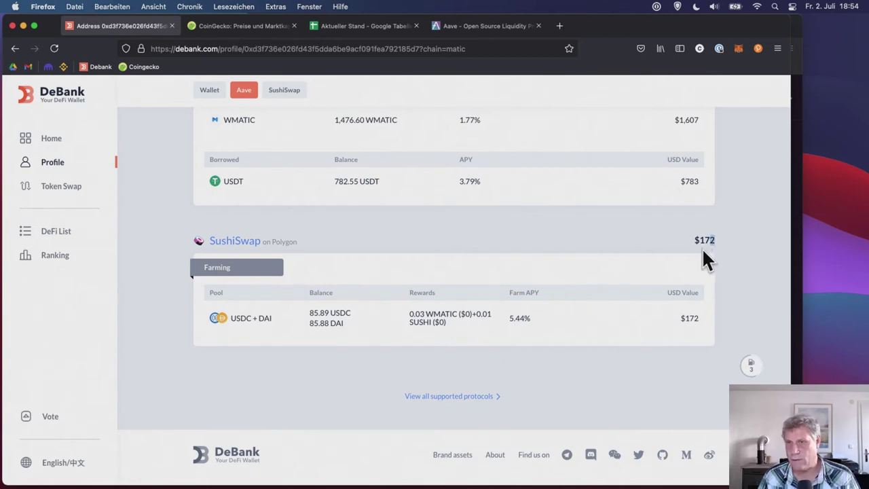
{"action": "left_click_drag", "start_coordinate": [702, 248], "coordinate": [700, 240]}
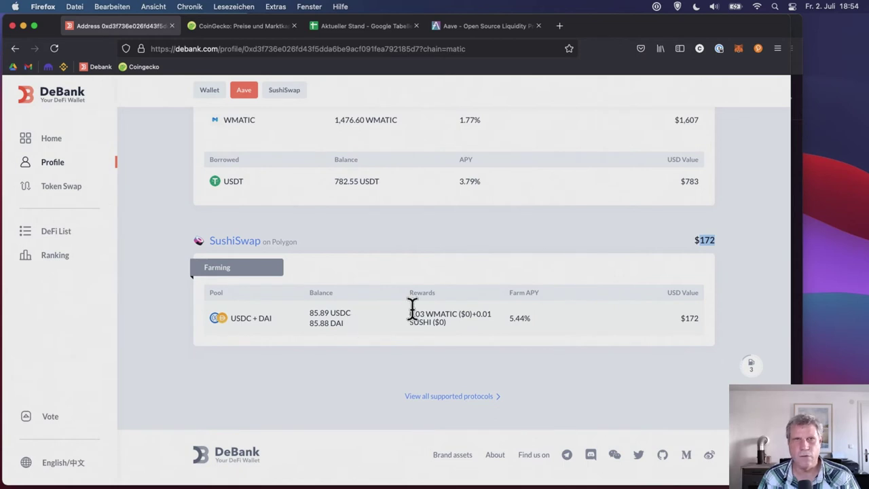
{"action": "left_click", "coordinate": [479, 26]}
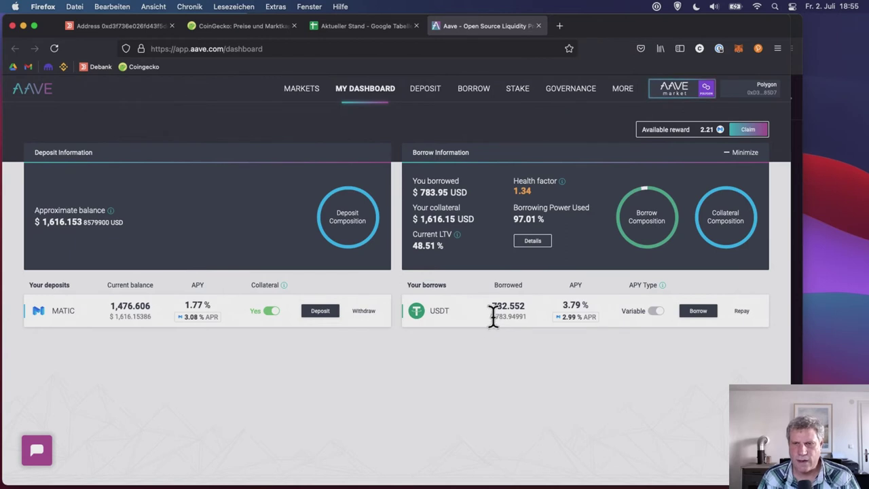
{"action": "left_click_drag", "start_coordinate": [497, 317], "coordinate": [537, 328]}
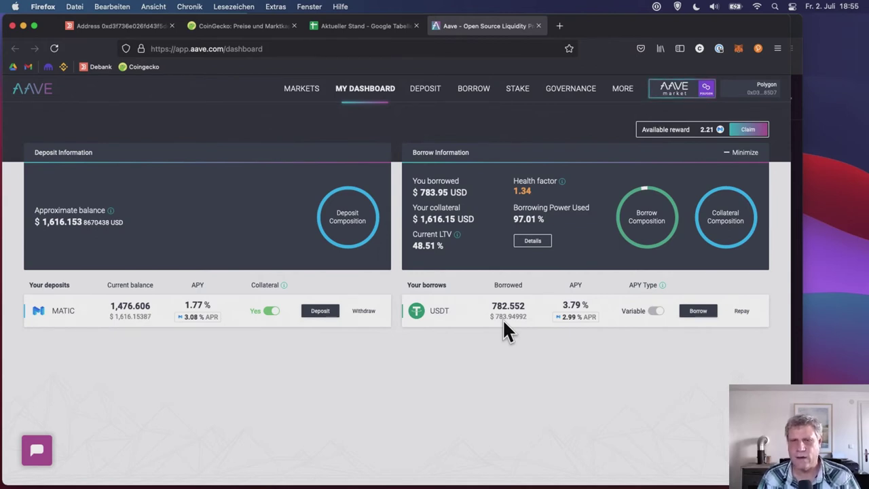
{"action": "left_click_drag", "start_coordinate": [492, 312], "coordinate": [532, 322]}
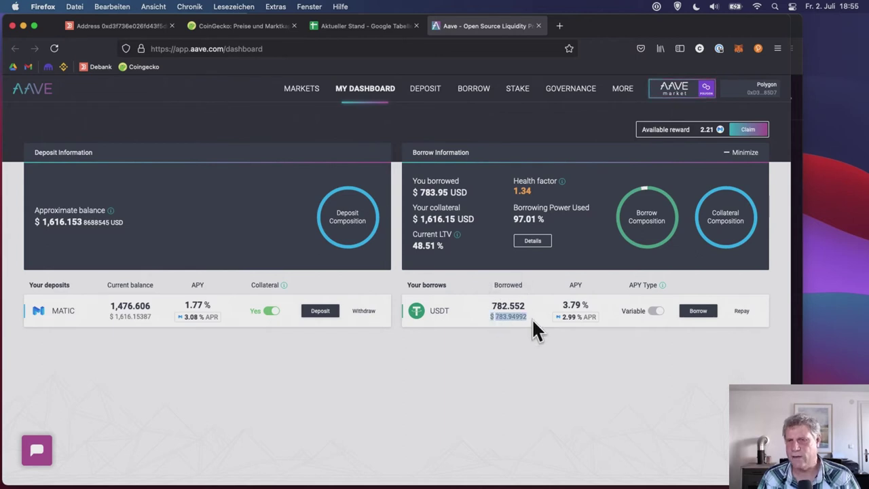
{"action": "left_click", "coordinate": [525, 318]}
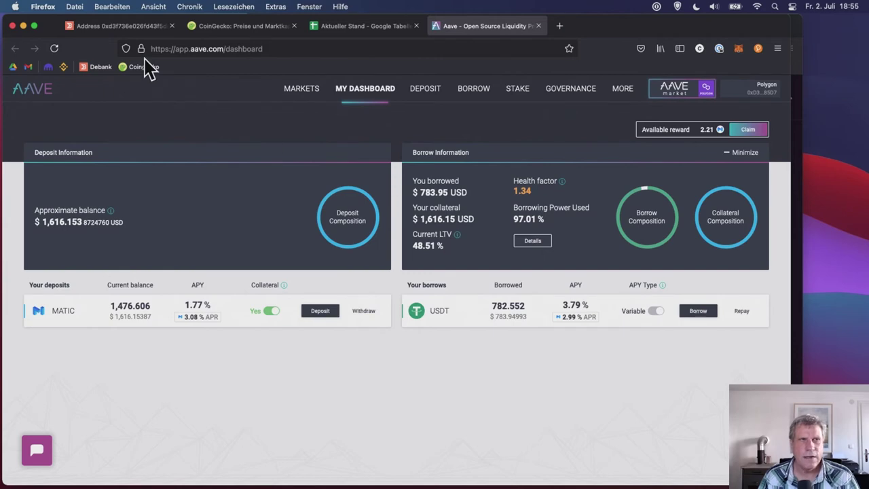
- Check the USDC balance among the Polygon wallet assets in DeBank
{"action": "left_click", "coordinate": [136, 28]}
{"action": "scroll", "coordinate": [418, 324], "scroll_direction": "up", "scroll_amount": 10}
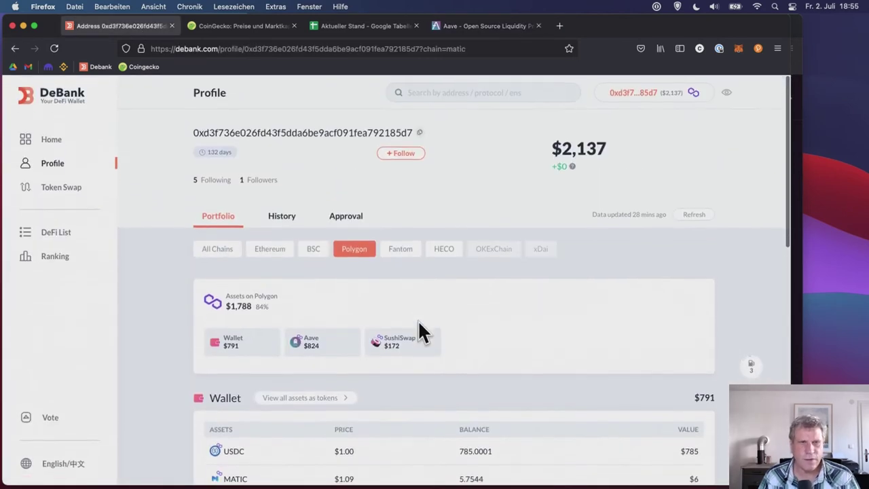
{"action": "scroll", "coordinate": [418, 331], "scroll_direction": "down", "scroll_amount": 3}
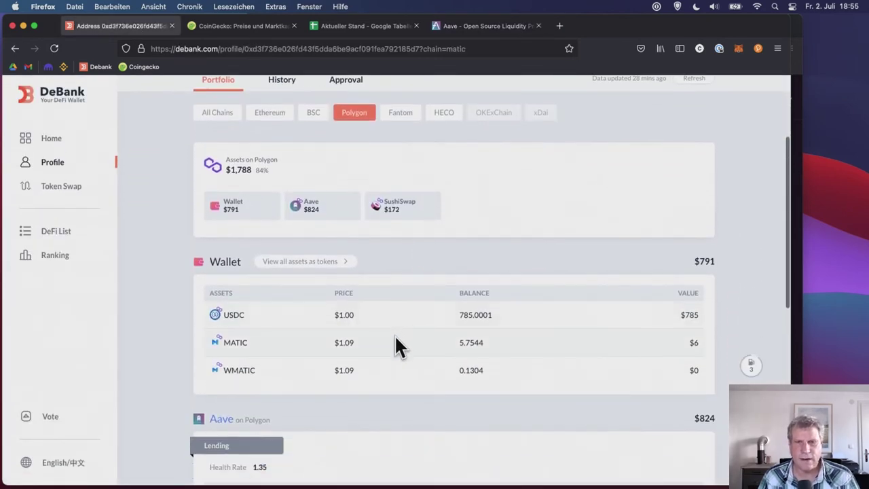
{"action": "left_click_drag", "start_coordinate": [460, 315], "coordinate": [501, 322]}
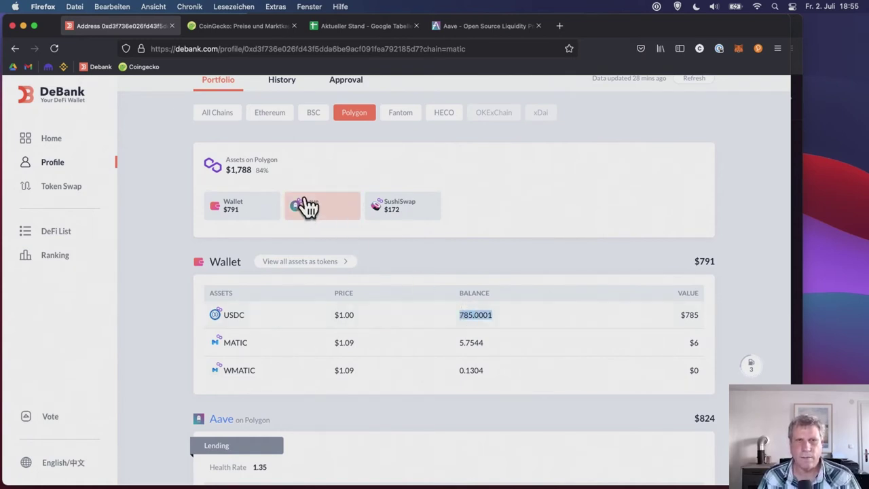
- Check the USDC balance in DeBank's Polygon wallet list against the USDC holding in the MetaMask wallet
{"action": "left_click", "coordinate": [378, 162]}
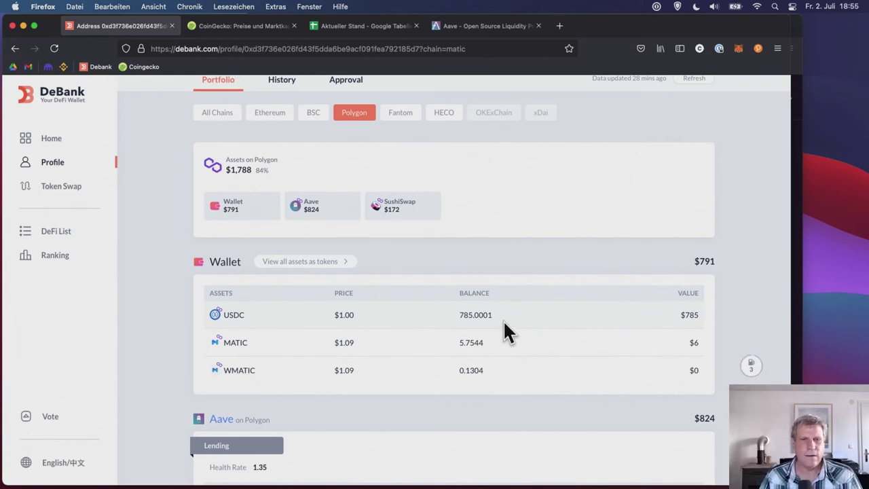
{"action": "left_click_drag", "start_coordinate": [458, 316], "coordinate": [523, 321]}
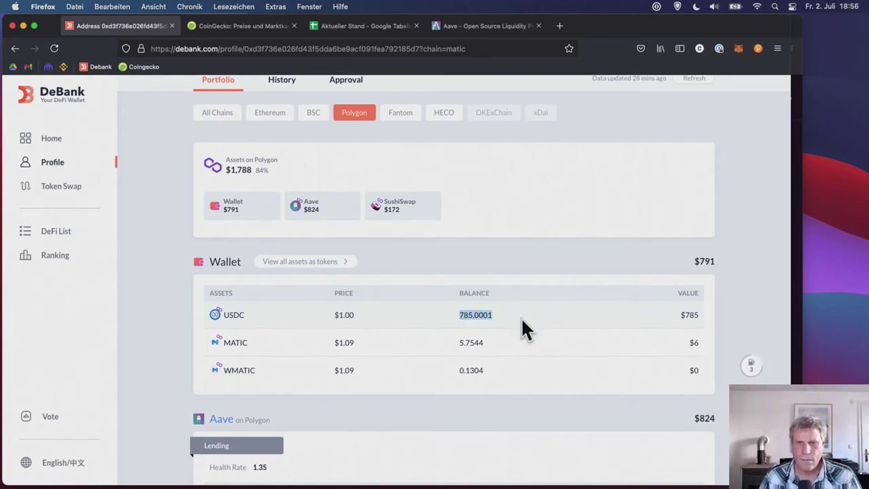
{"action": "left_click", "coordinate": [739, 49]}
{"action": "scroll", "coordinate": [683, 298], "scroll_direction": "down", "scroll_amount": 5}
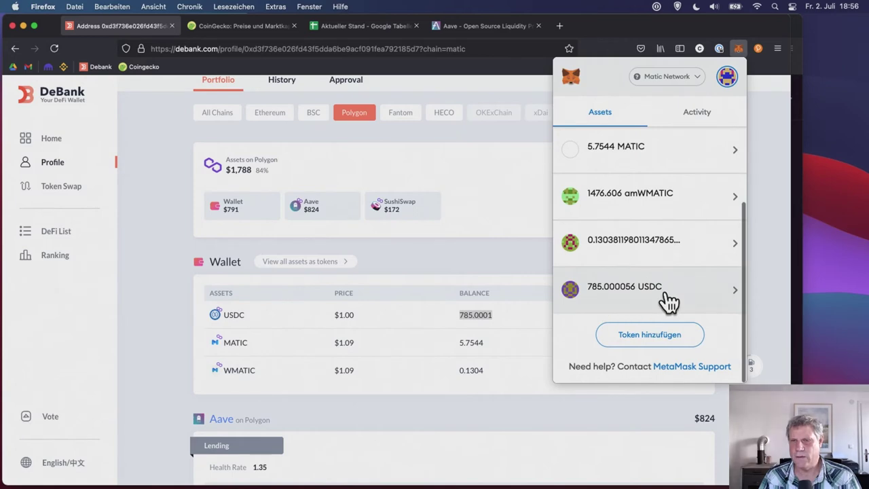
{"action": "left_click", "coordinate": [472, 259]}
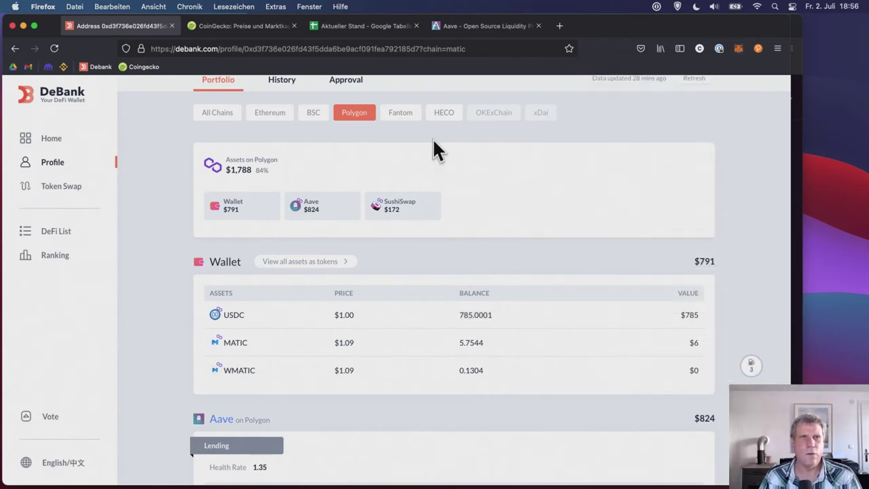
- On Aave, prepare a USDC deposit of the maximum available amount, 785.000056 USDC, and continue to the deposit overview
{"action": "left_click", "coordinate": [485, 26]}
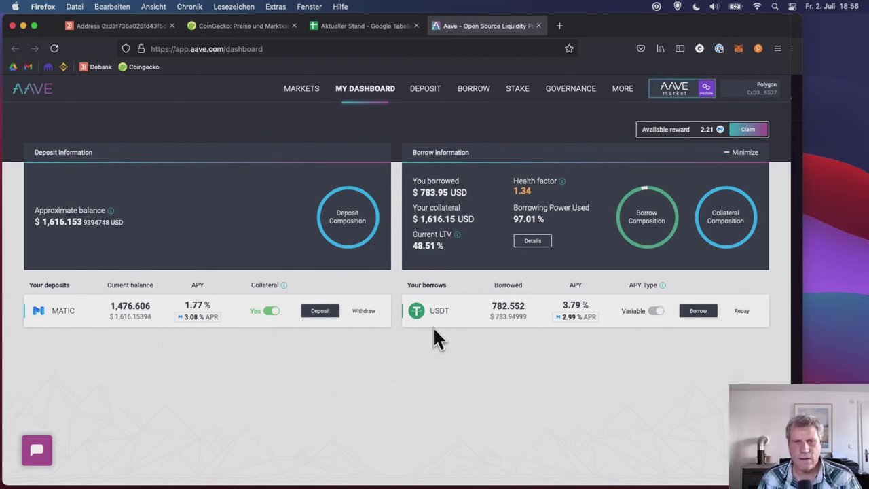
{"action": "mouse_move", "coordinate": [555, 327]}
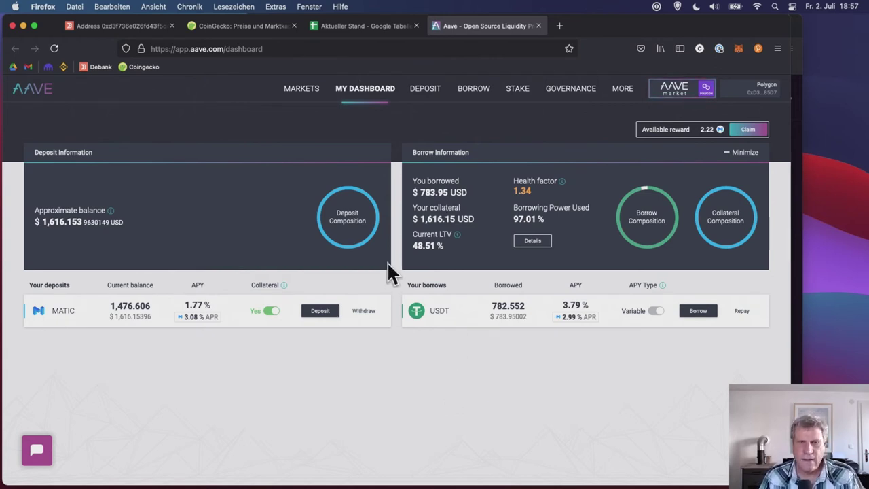
{"action": "left_click", "coordinate": [422, 94]}
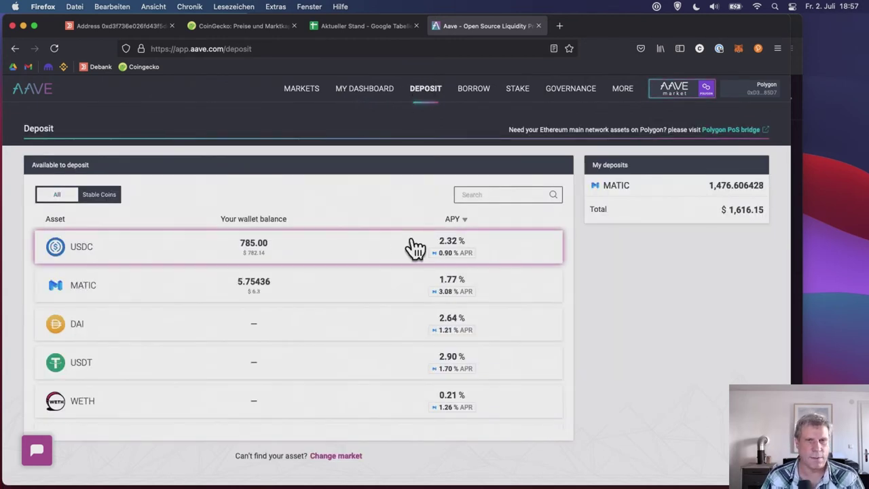
{"action": "left_click", "coordinate": [383, 253]}
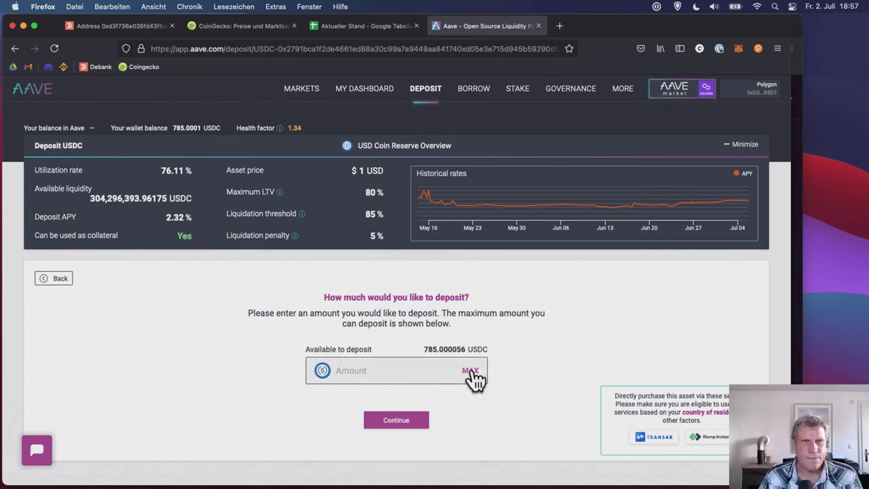
{"action": "left_click", "coordinate": [424, 88]}
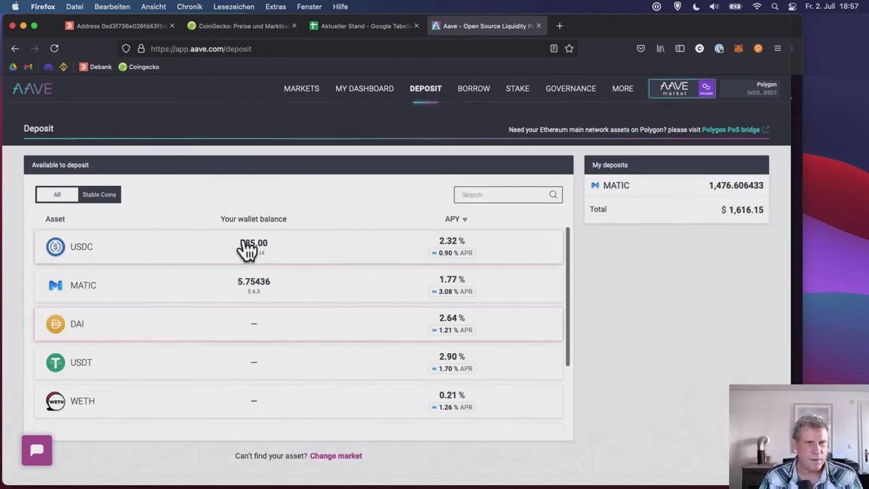
{"action": "left_click", "coordinate": [333, 250]}
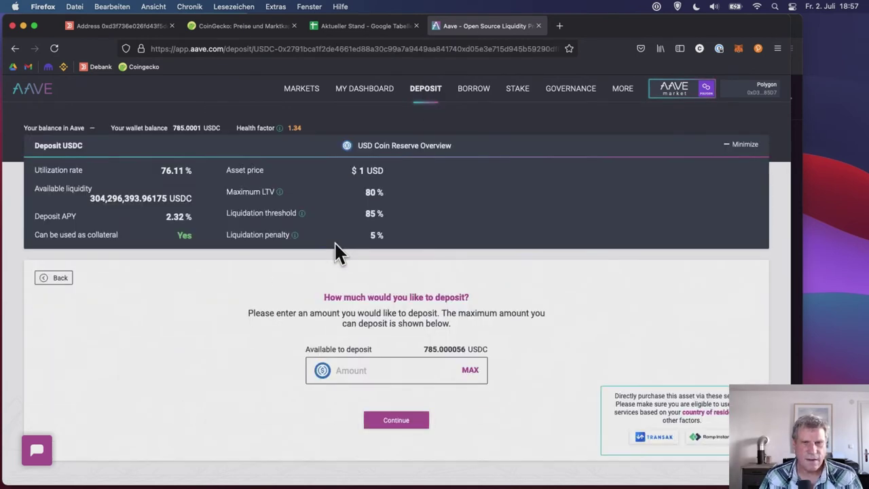
{"action": "left_click", "coordinate": [473, 371]}
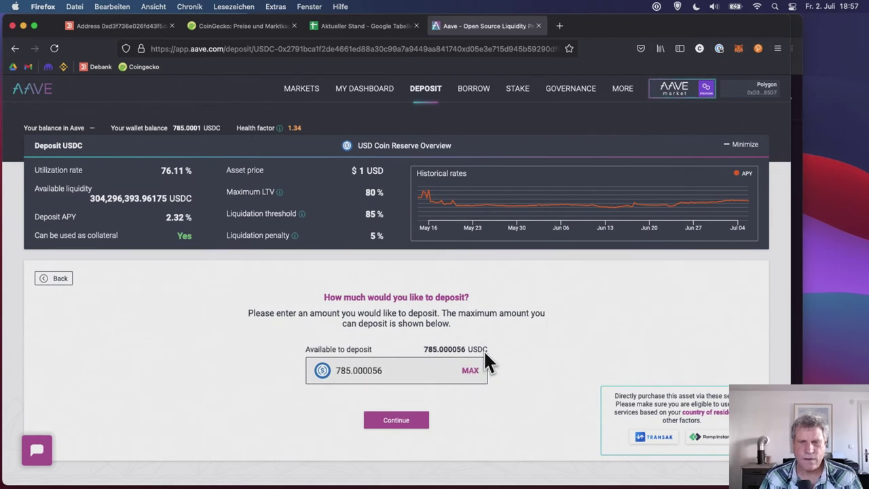
{"action": "left_click", "coordinate": [407, 422]}
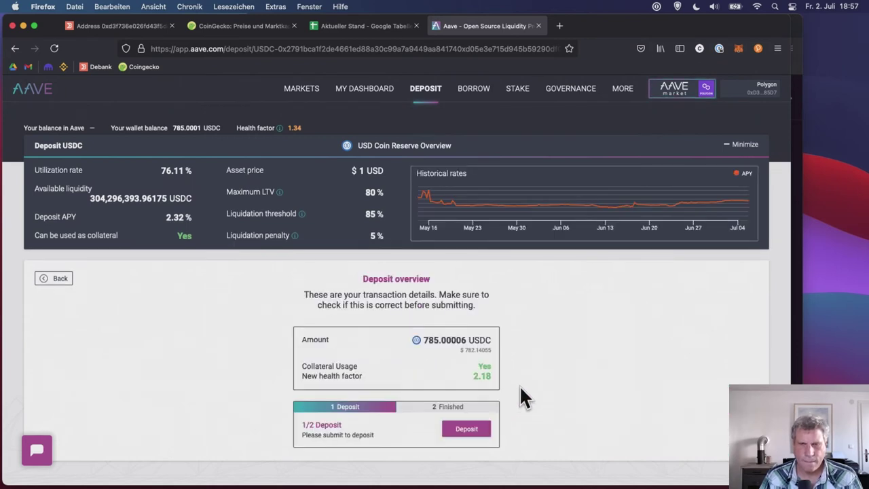
- Submit the USDC deposit and confirm the transaction in MetaMask with a gas price of 20 GWEI
{"action": "left_click", "coordinate": [477, 426]}
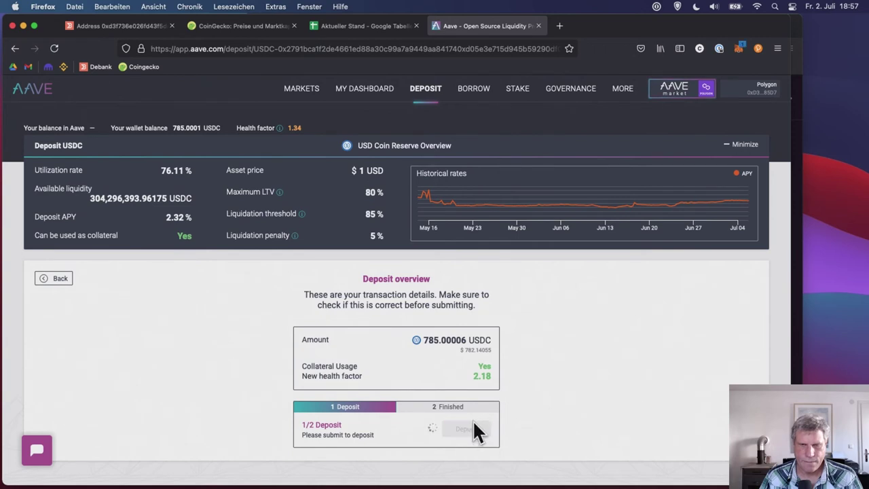
{"action": "left_click", "coordinate": [651, 230]}
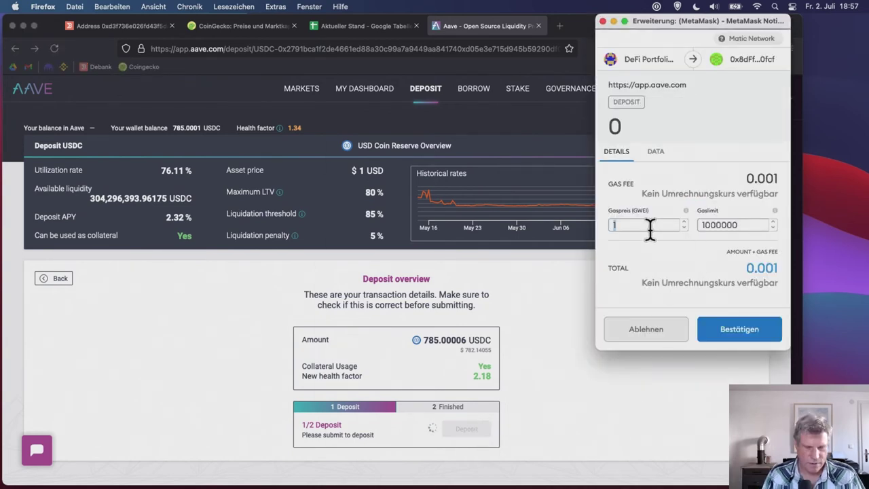
{"action": "type", "text": "20"}
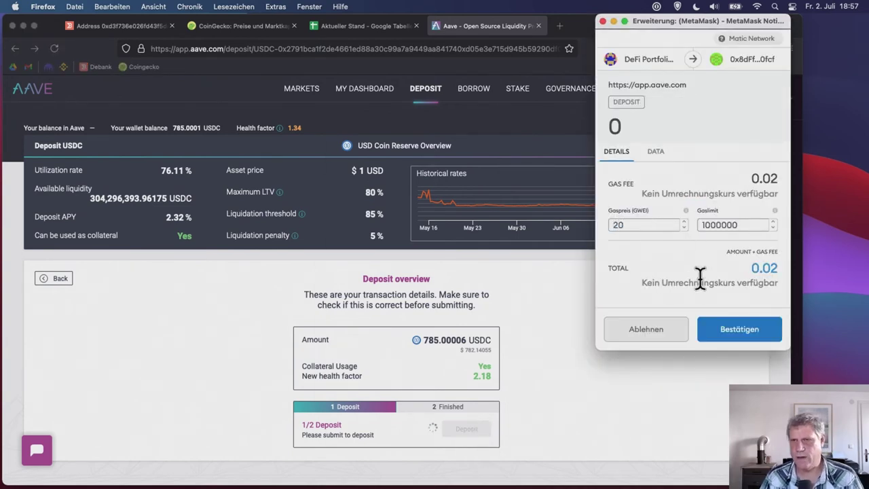
{"action": "left_click", "coordinate": [752, 331]}
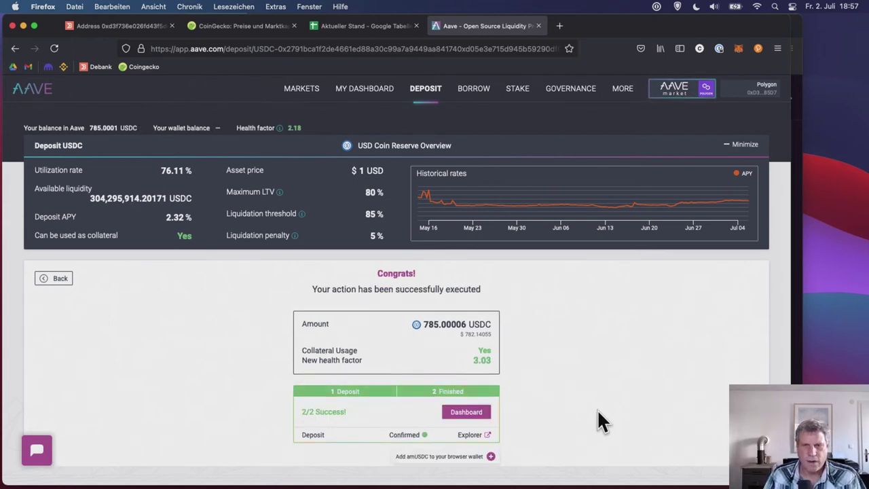
- Open the Aave dashboard and check the health factor, the USDC deposit balance and the USDT borrowing
{"action": "left_click", "coordinate": [476, 413]}
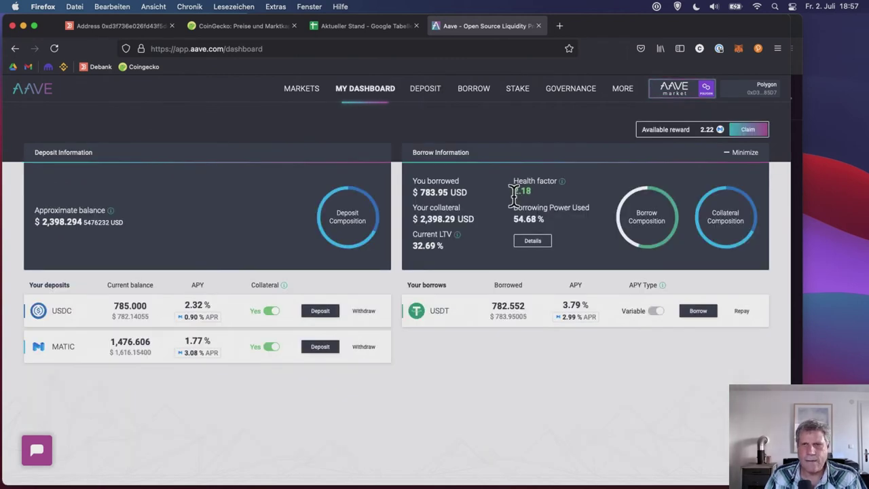
{"action": "left_click_drag", "start_coordinate": [514, 193], "coordinate": [548, 195]}
{"action": "left_click", "coordinate": [545, 201]}
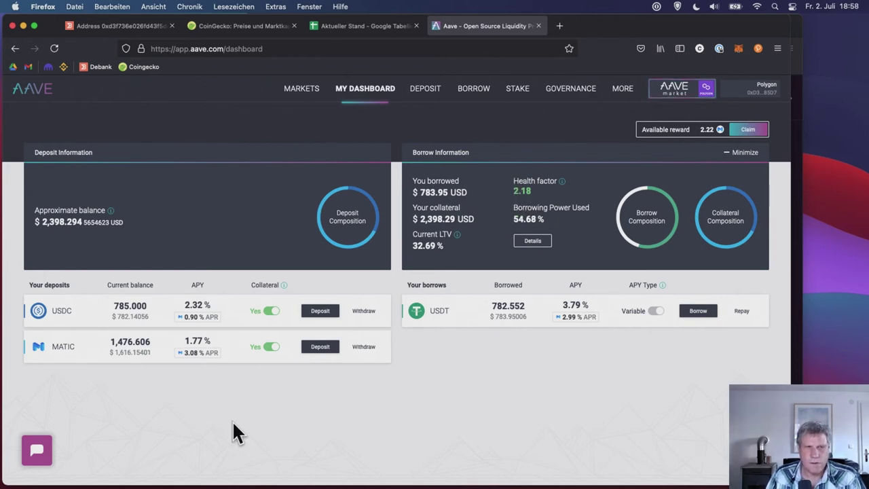
{"action": "double_click", "coordinate": [118, 306]}
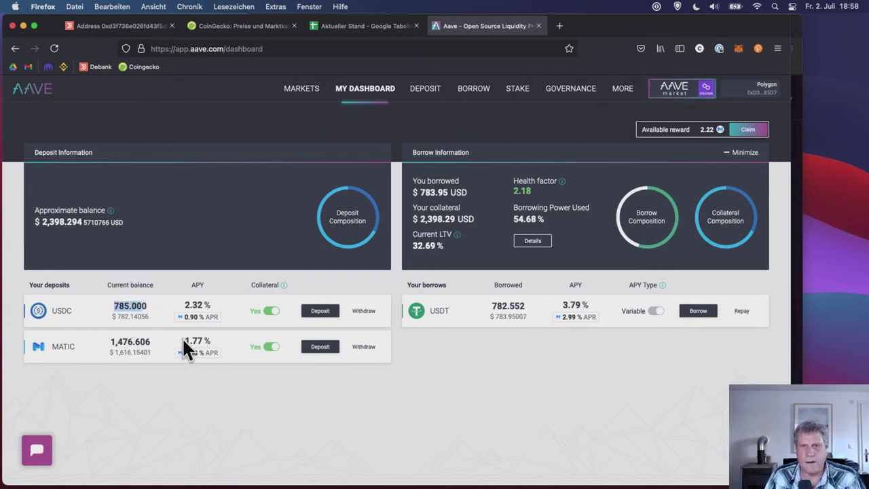
{"action": "left_click", "coordinate": [521, 320]}
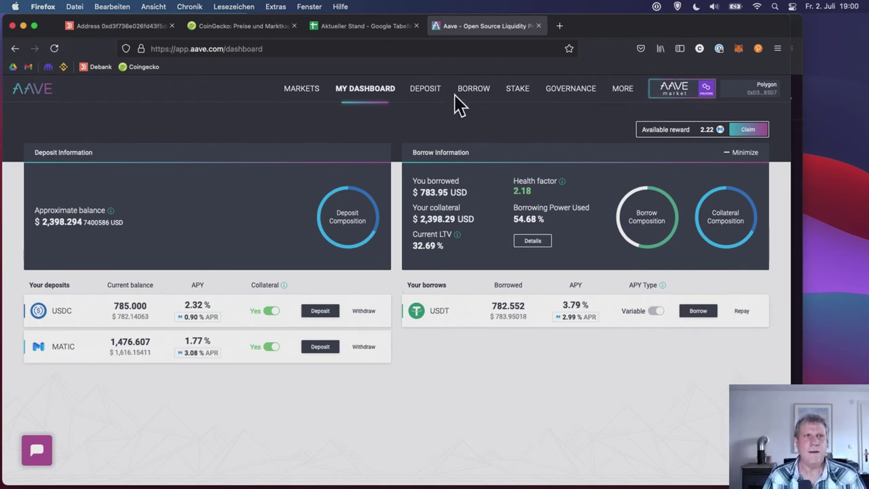
- Look over the Polygon asset summary in the DeBank profile and return to the Aave dashboard
{"action": "left_click", "coordinate": [132, 26]}
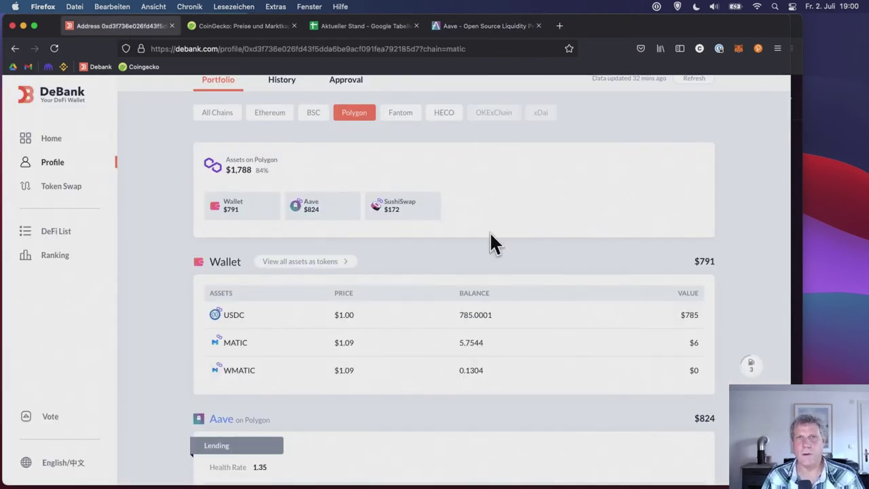
{"action": "scroll", "coordinate": [490, 235], "scroll_direction": "up", "scroll_amount": 2}
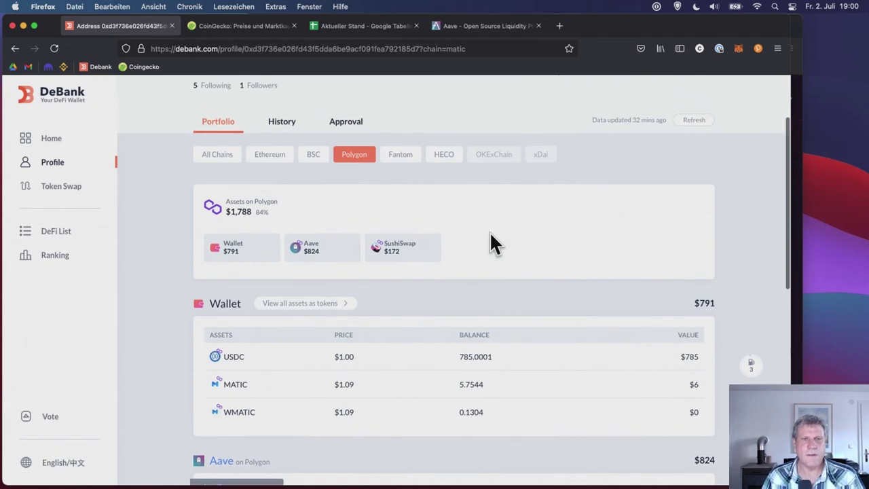
{"action": "left_click", "coordinate": [478, 28]}
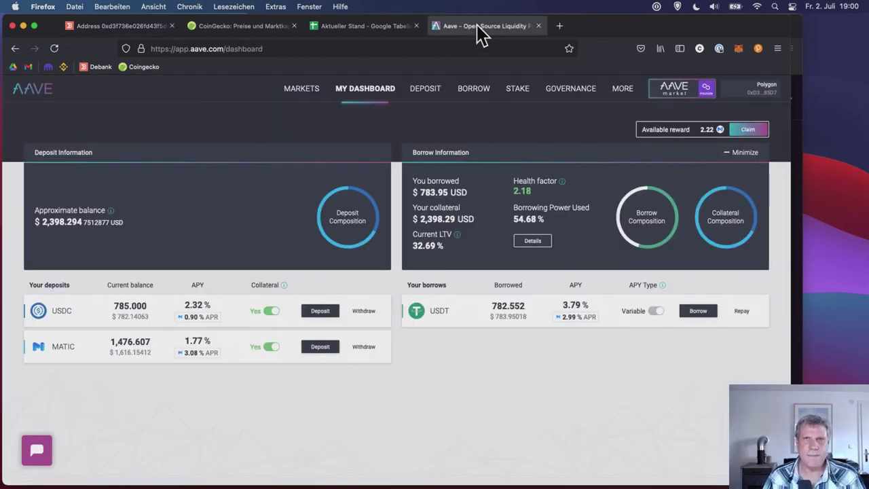
- Open sushi.com in a new browser window, enter the app and show the staked yield farms
{"action": "key", "text": "super+n"}
{"action": "type", "text": "sushi.com/"}
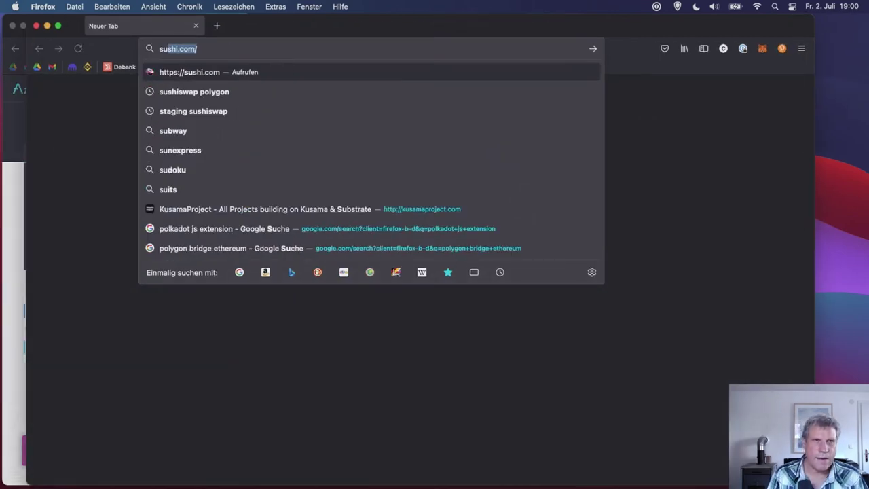
{"action": "key", "text": "Return"}
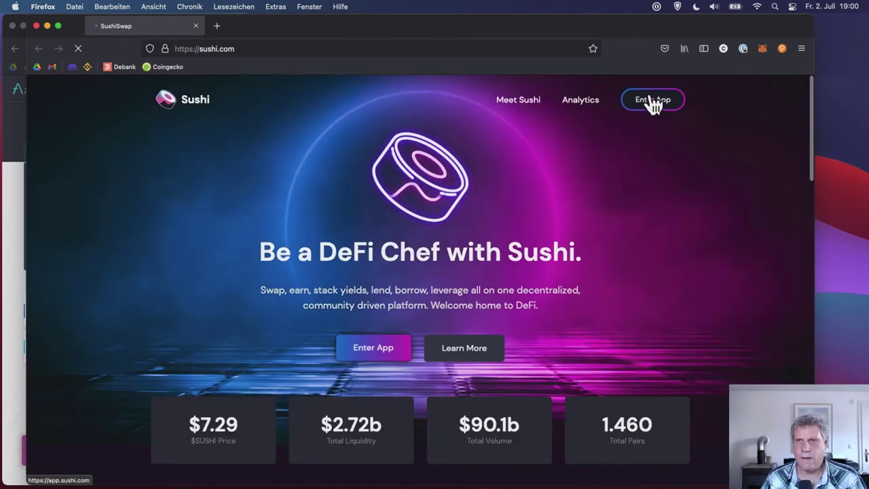
{"action": "left_click", "coordinate": [650, 99]}
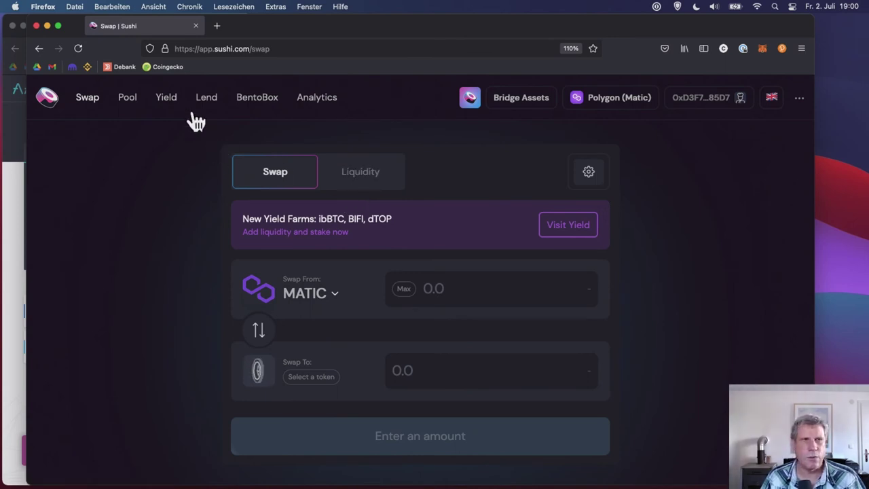
{"action": "left_click", "coordinate": [166, 98]}
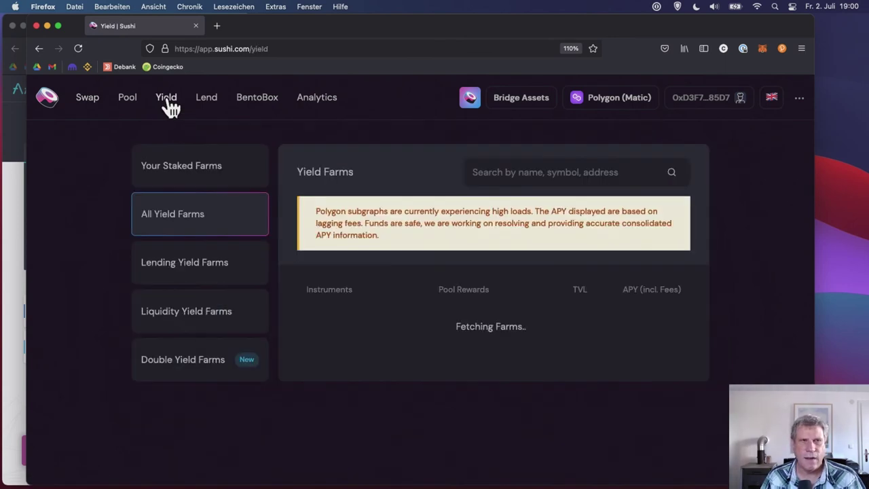
{"action": "left_click", "coordinate": [240, 166]}
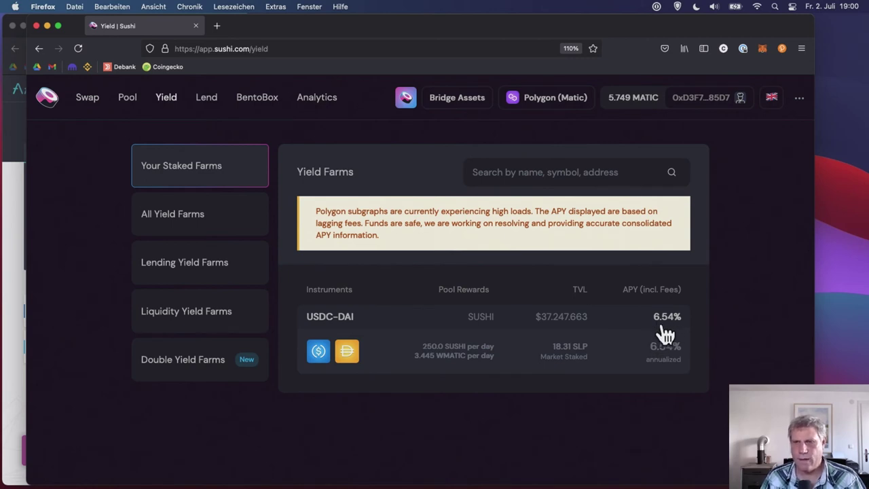
- Expand the USDC-DAI farm and examine its harvestable rewards and the staking and liquidity options
{"action": "left_click", "coordinate": [628, 358]}
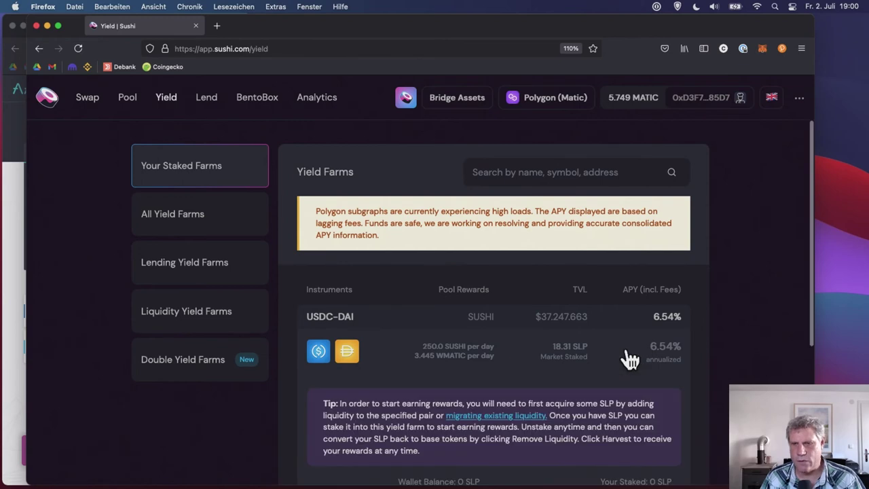
{"action": "scroll", "coordinate": [630, 360], "scroll_direction": "down", "scroll_amount": 3}
{"action": "scroll", "coordinate": [635, 358], "scroll_direction": "down", "scroll_amount": 1}
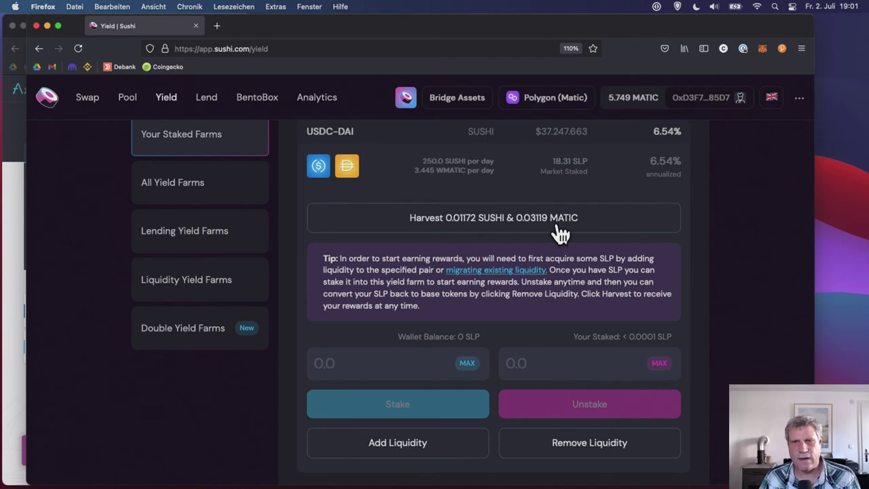
- Return to the Aave window, check the available reward, and load matic.chumhum.finance/pages/dashboard in the same tab
{"action": "left_click", "coordinate": [17, 237]}
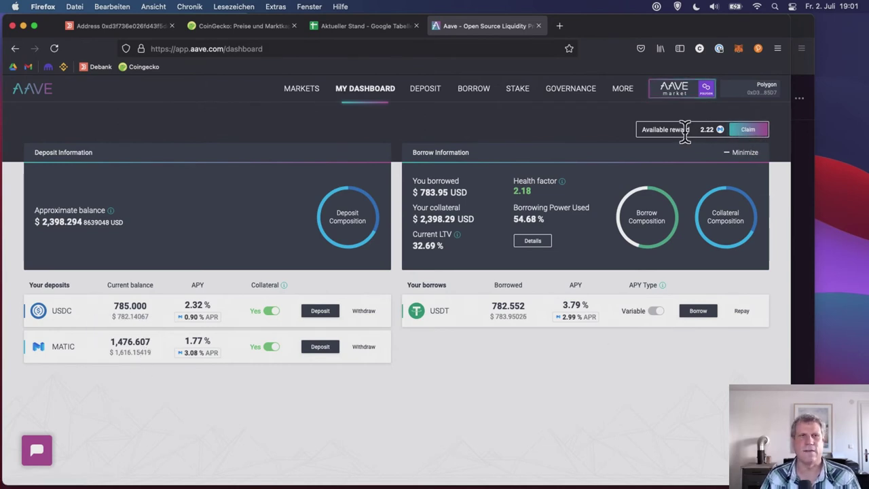
{"action": "left_click", "coordinate": [366, 49]}
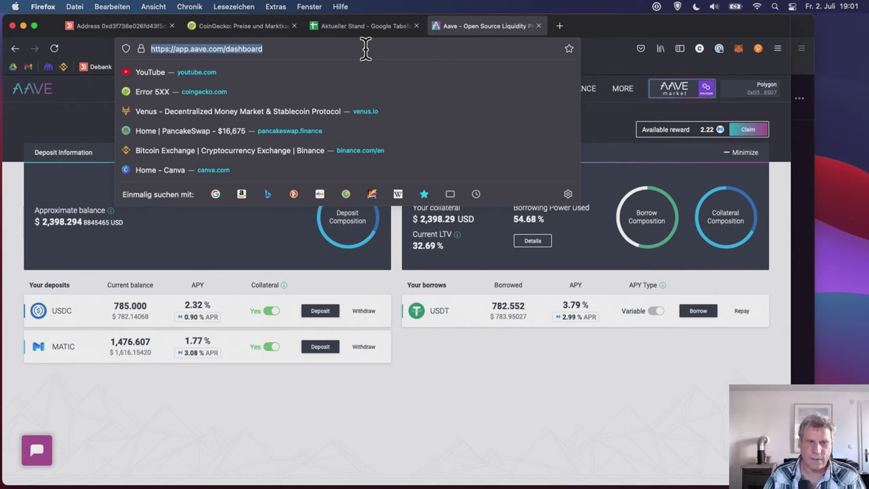
{"action": "type", "text": "chum"}
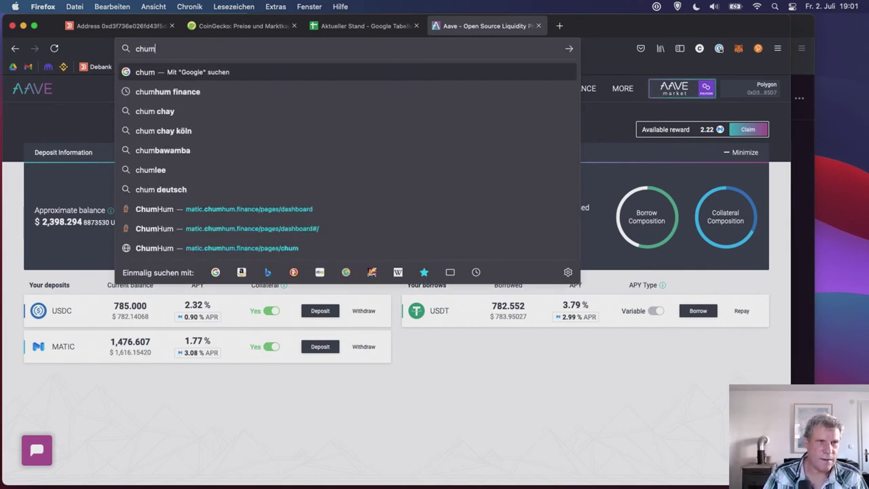
{"action": "key", "text": "Down"}
{"action": "key", "text": "Down"}
{"action": "key", "text": "Down"}
{"action": "key", "text": "Down"}
{"action": "key", "text": "Down"}
{"action": "key", "text": "Down"}
{"action": "key", "text": "Down"}
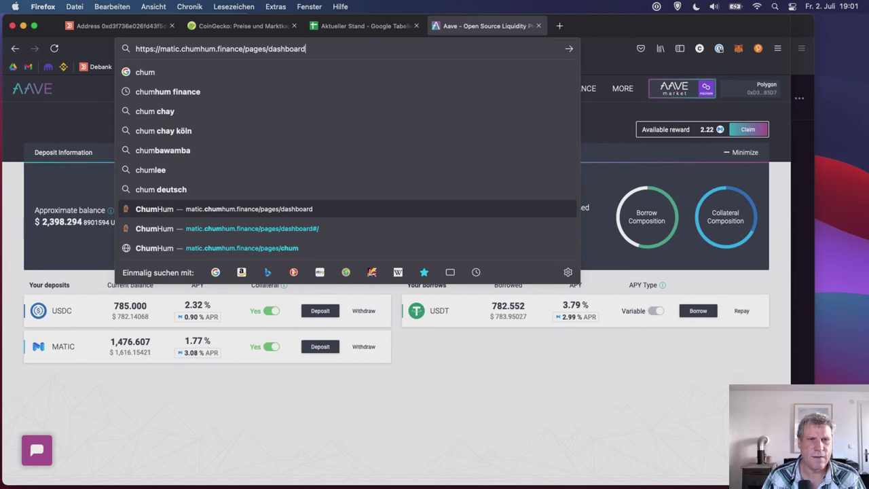
{"action": "key", "text": "Return"}
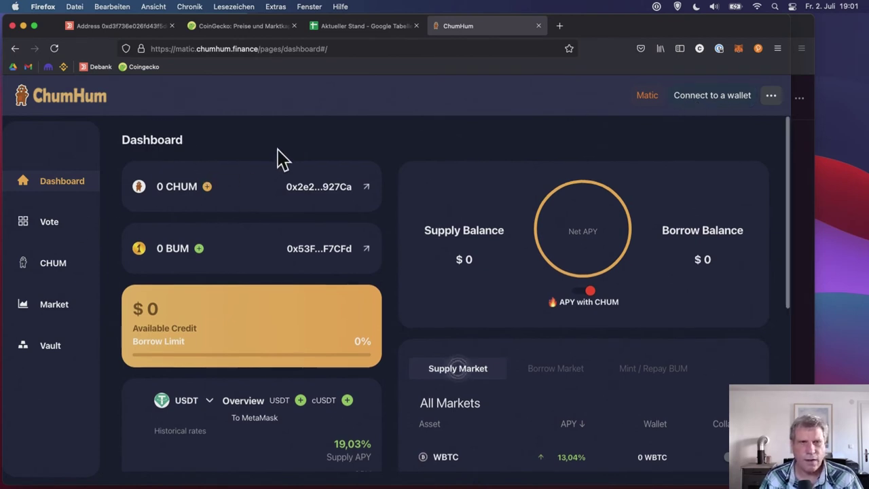
- Review the ChumHum dashboard's USDT overview and the supply APYs of all markets
{"action": "scroll", "coordinate": [278, 159], "scroll_direction": "down", "scroll_amount": 1}
{"action": "scroll", "coordinate": [278, 159], "scroll_direction": "up", "scroll_amount": 1}
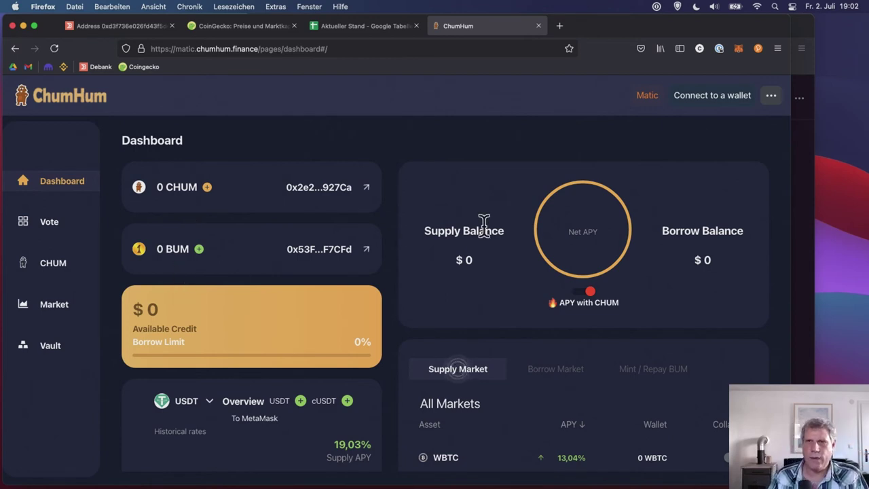
{"action": "scroll", "coordinate": [484, 235], "scroll_direction": "down", "scroll_amount": 5}
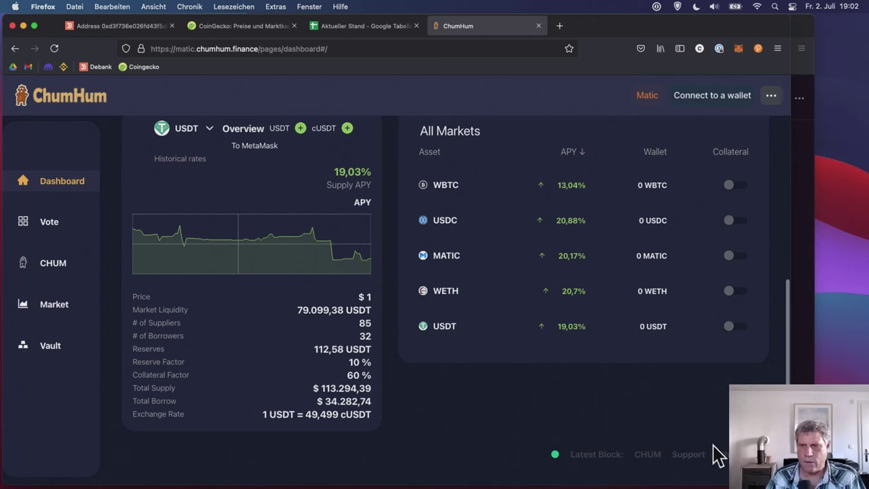
- Open ChumHum's Telegram support page and decline opening the tg link in an application
{"action": "left_click", "coordinate": [696, 467]}
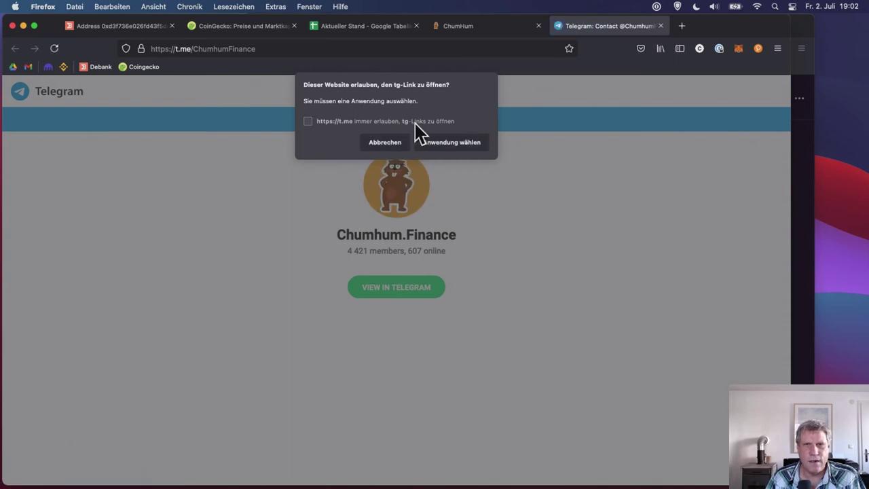
{"action": "left_click", "coordinate": [397, 144]}
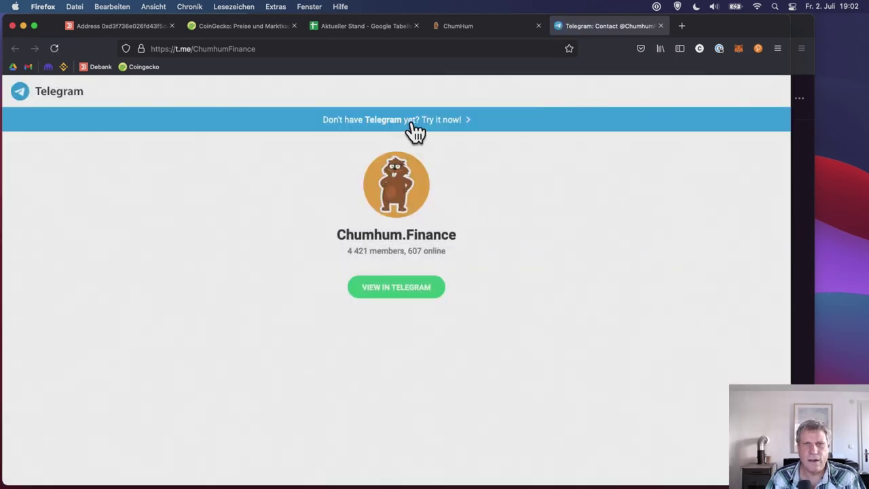